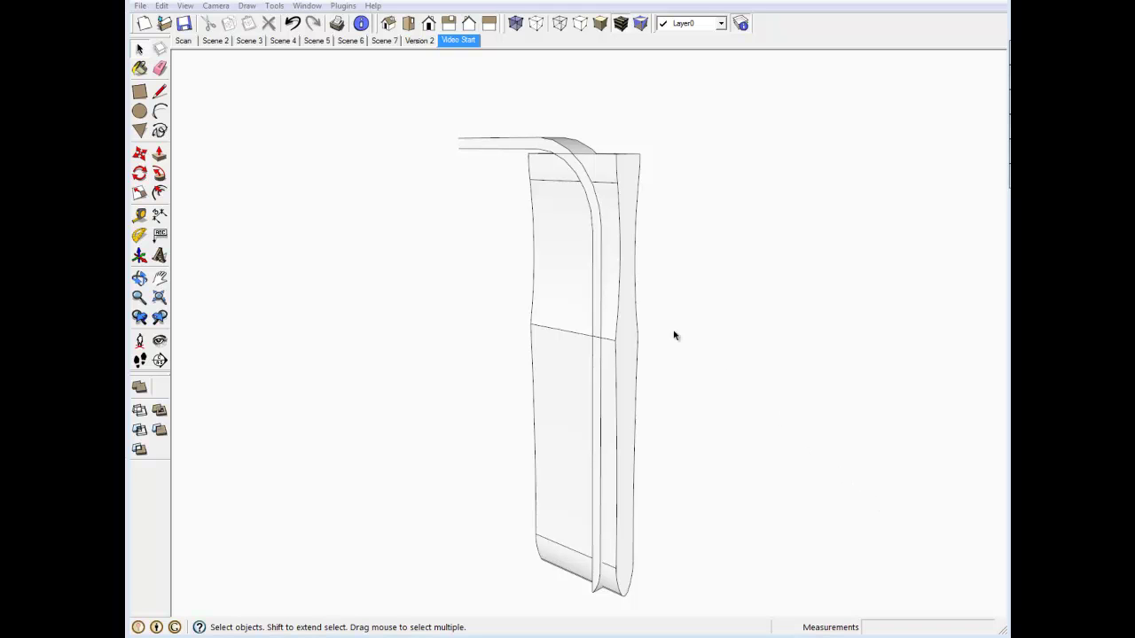
Inspect the curved strip and tall body from the top bend and underneath
left_click(622, 279)
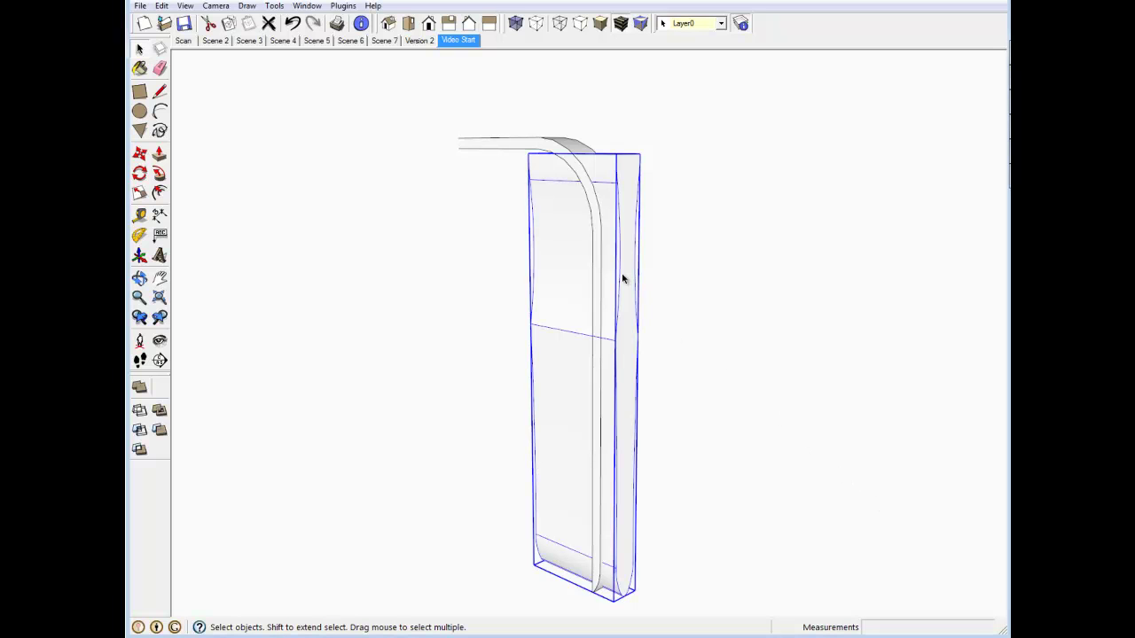
left_click(494, 145)
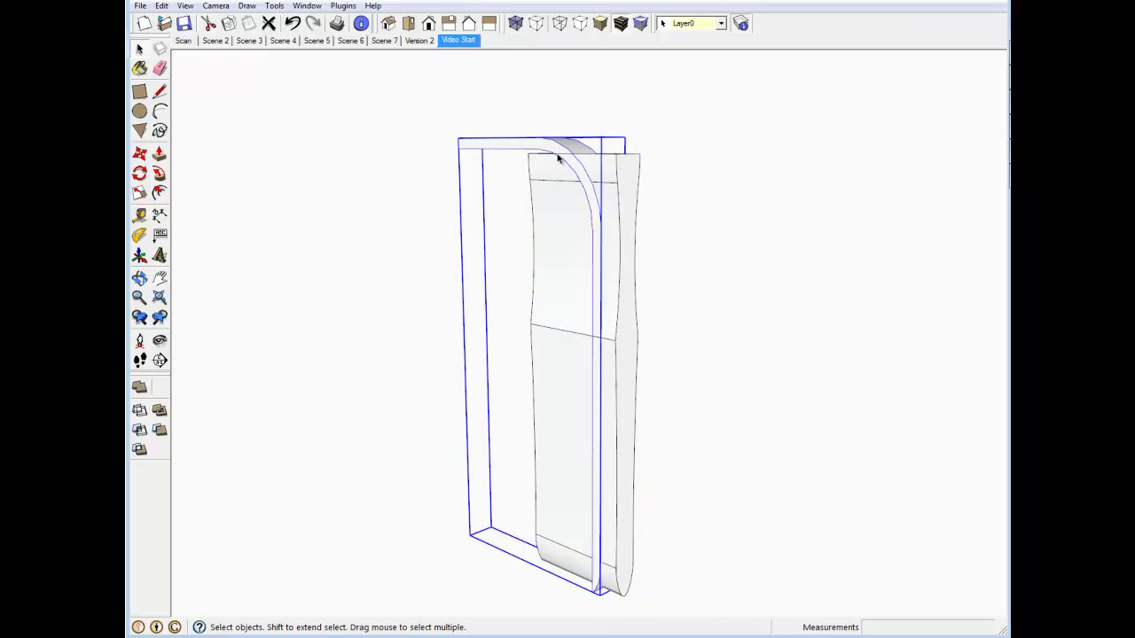
scroll(575, 161, "up", 5)
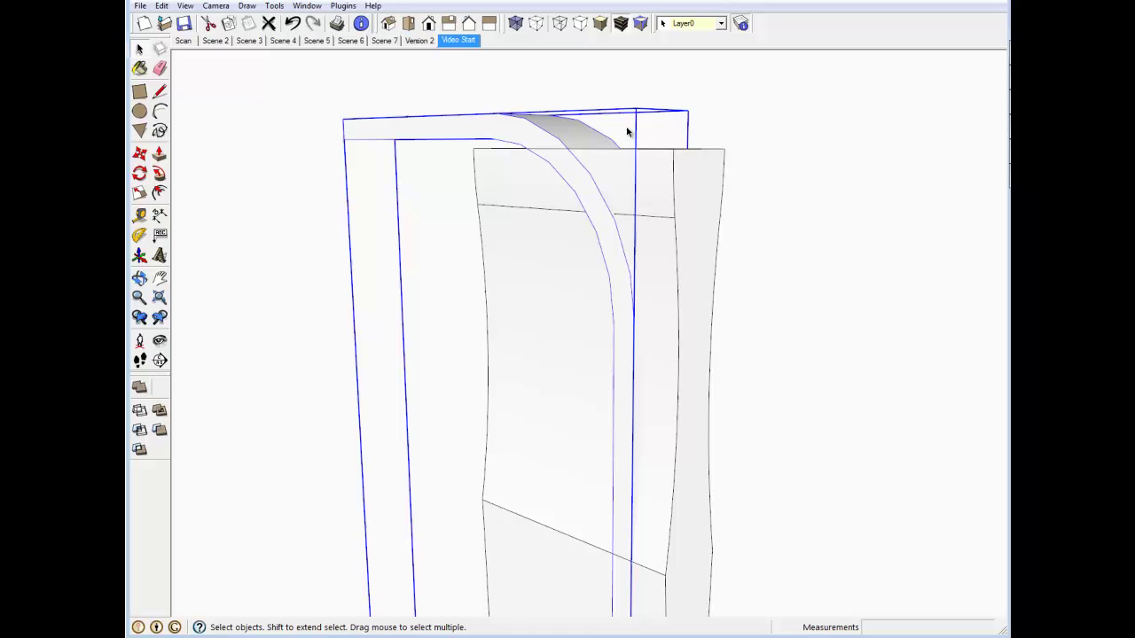
key("Delete")
scroll(611, 169, "up", 3)
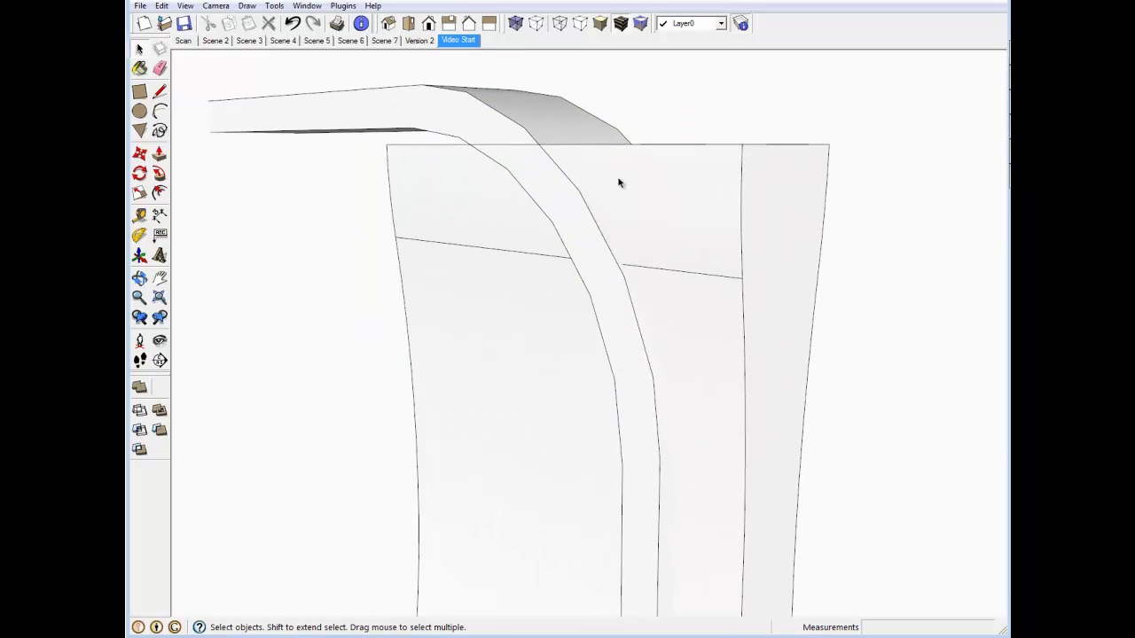
middle_click_drag(646, 195, 572, 185)
scroll(572, 184, "down", 3)
scroll(572, 184, "down", 2)
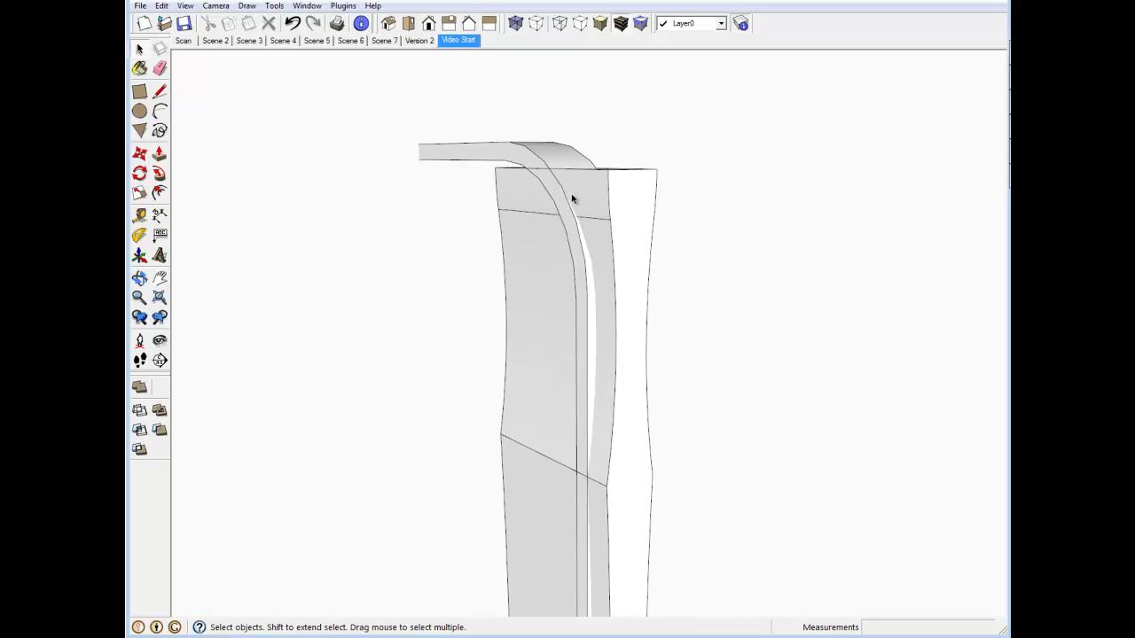
scroll(577, 189, "down", 3)
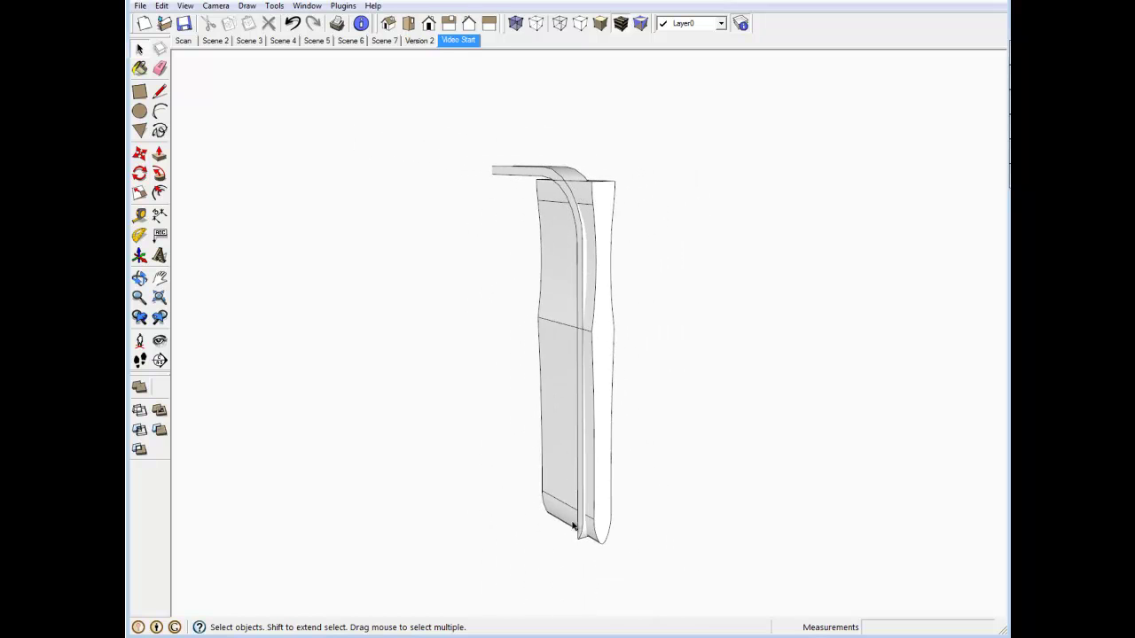
scroll(585, 546, "down", 1)
scroll(590, 537, "up", 6)
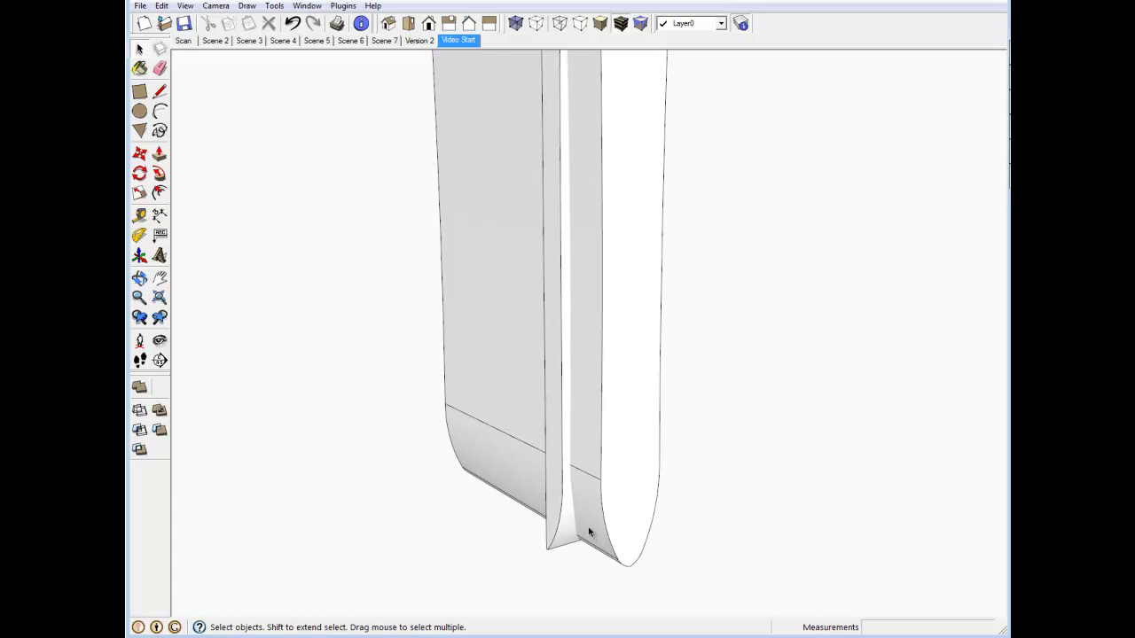
mouse_move(588, 530)
middle_mouse_down()
mouse_move(608, 298)
mouse_move(600, 205)
mouse_move(593, 526)
middle_mouse_up()
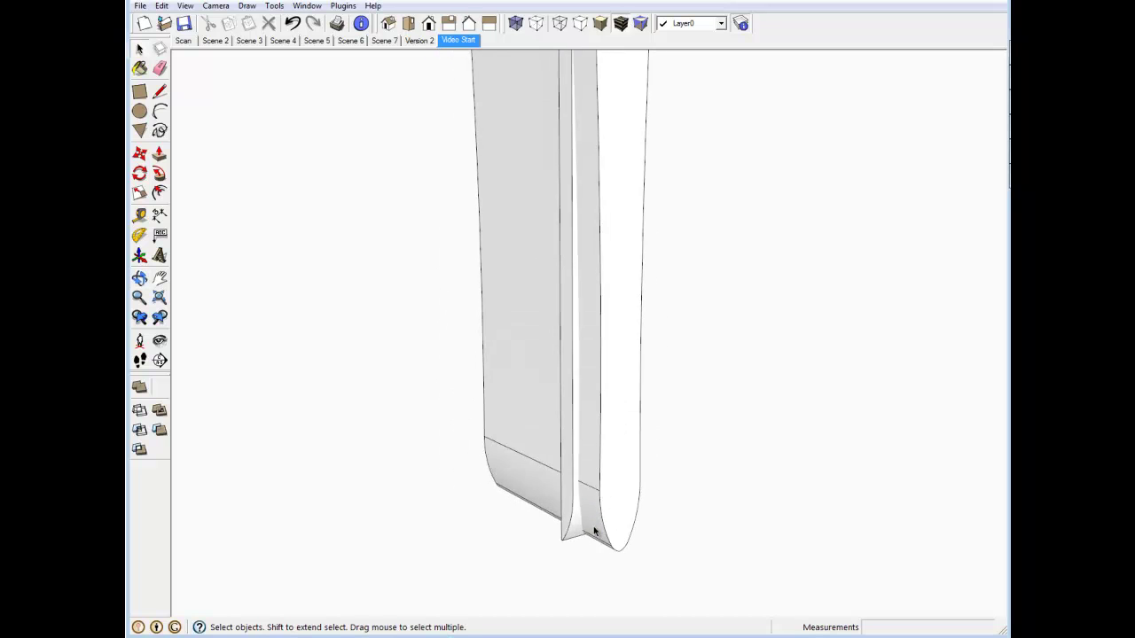
scroll(593, 526, "down", 4)
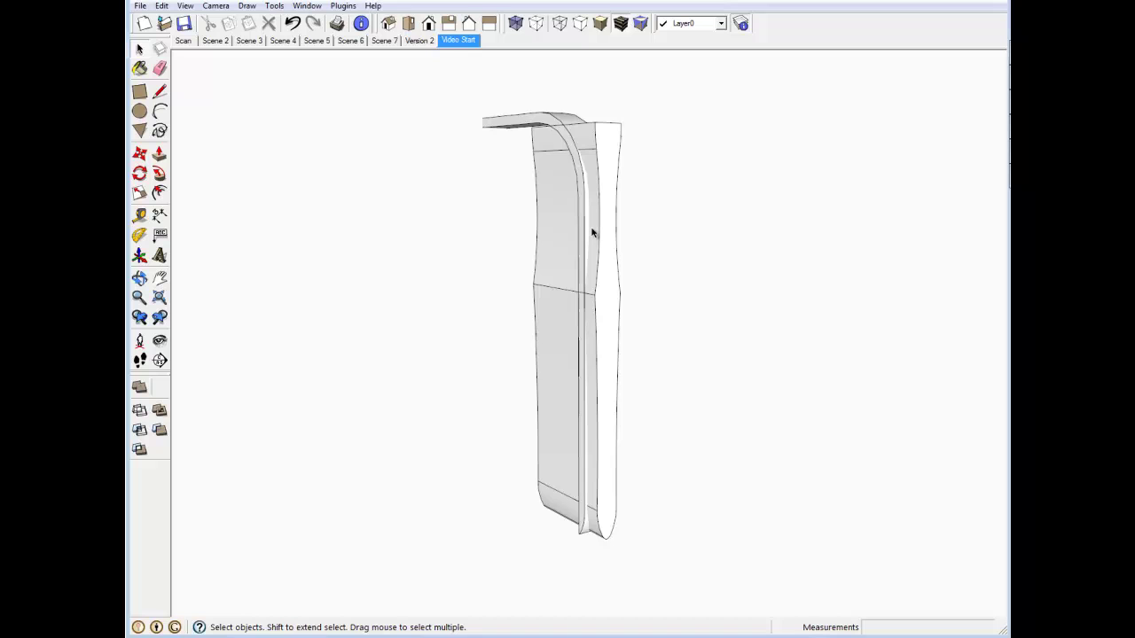
middle_click_drag(594, 233, 611, 263)
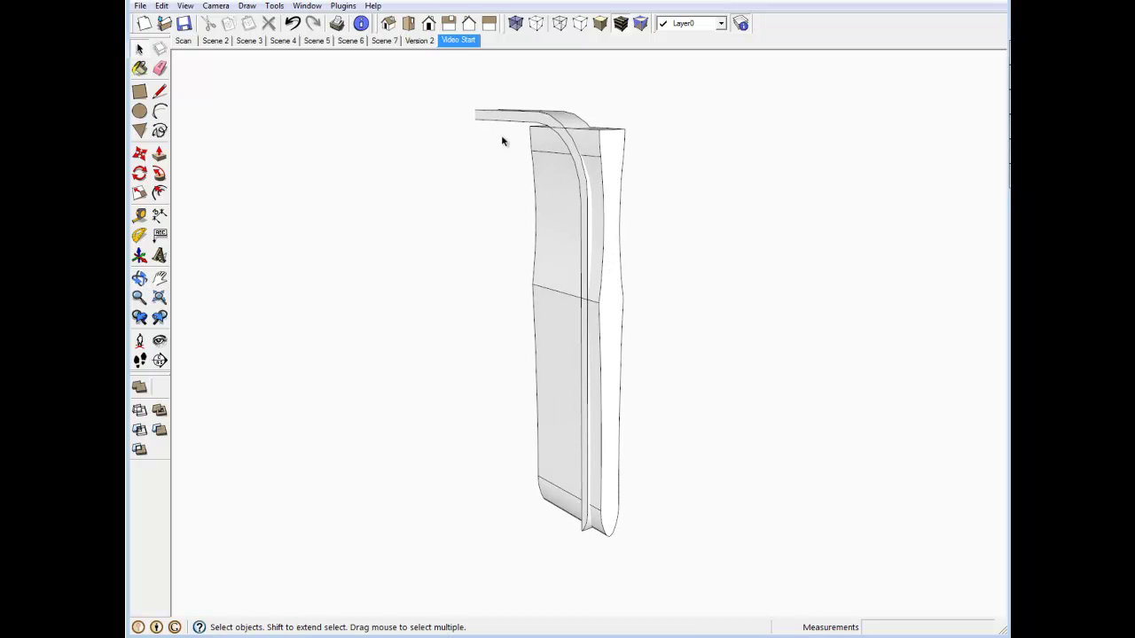
Explode the curved strip and tall body groups, then select all the loose geometry
left_click(503, 120)
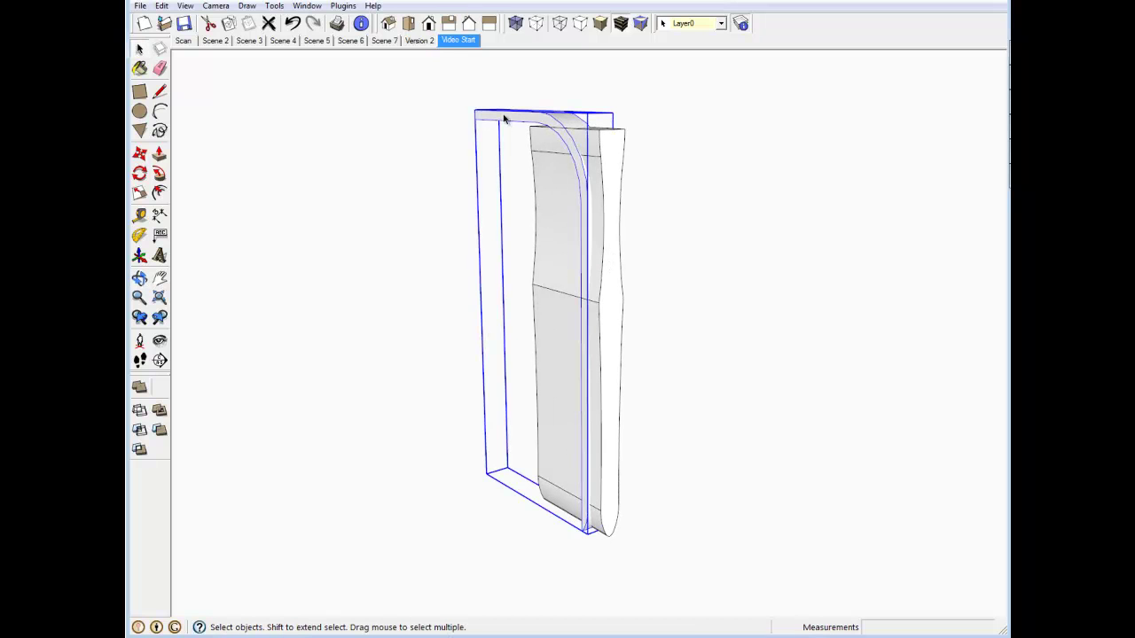
right_click(505, 119)
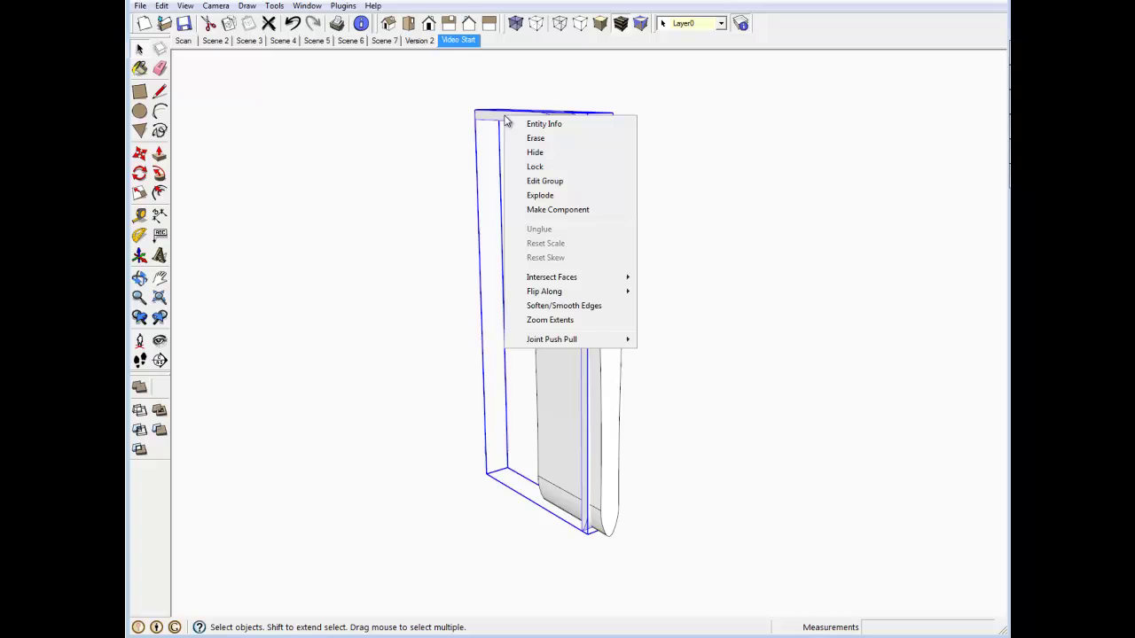
left_click(538, 196)
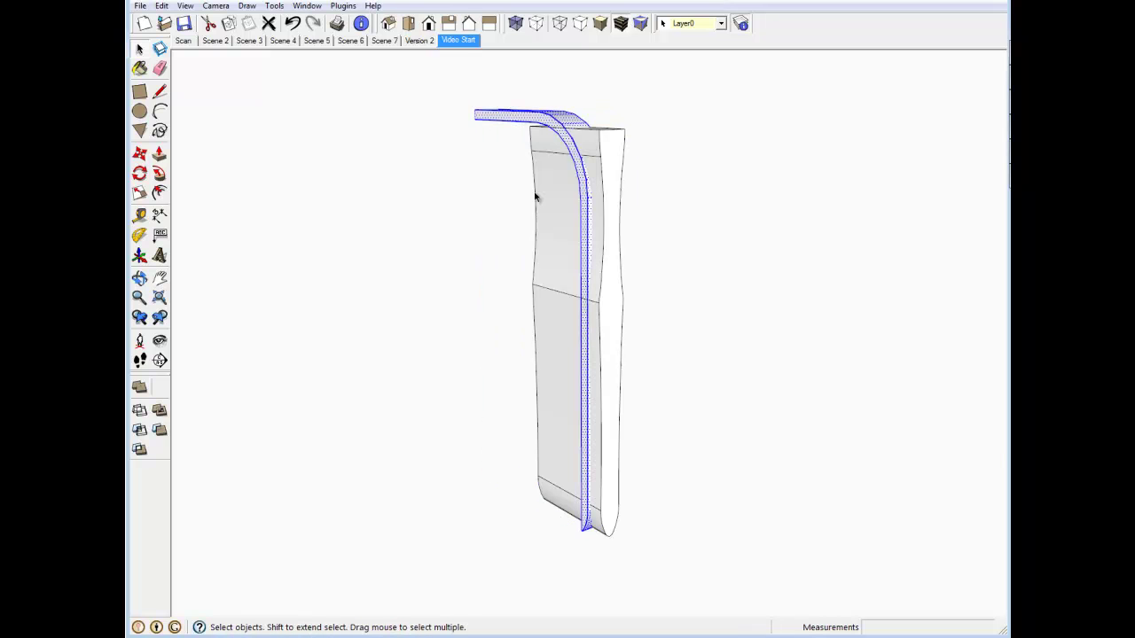
left_click(618, 272)
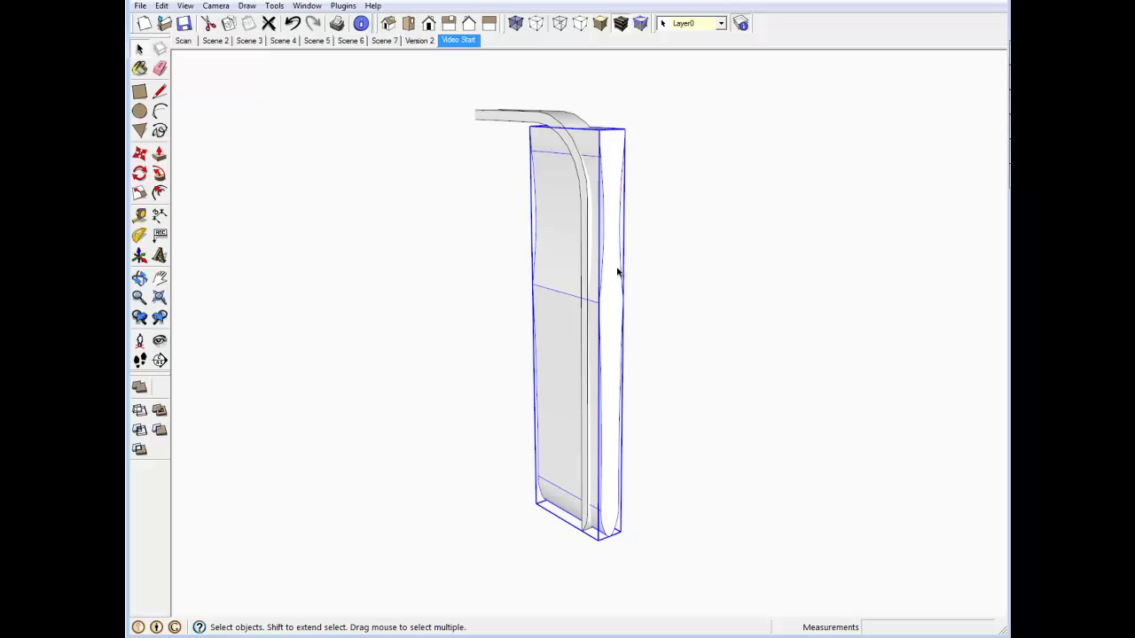
right_click(618, 272)
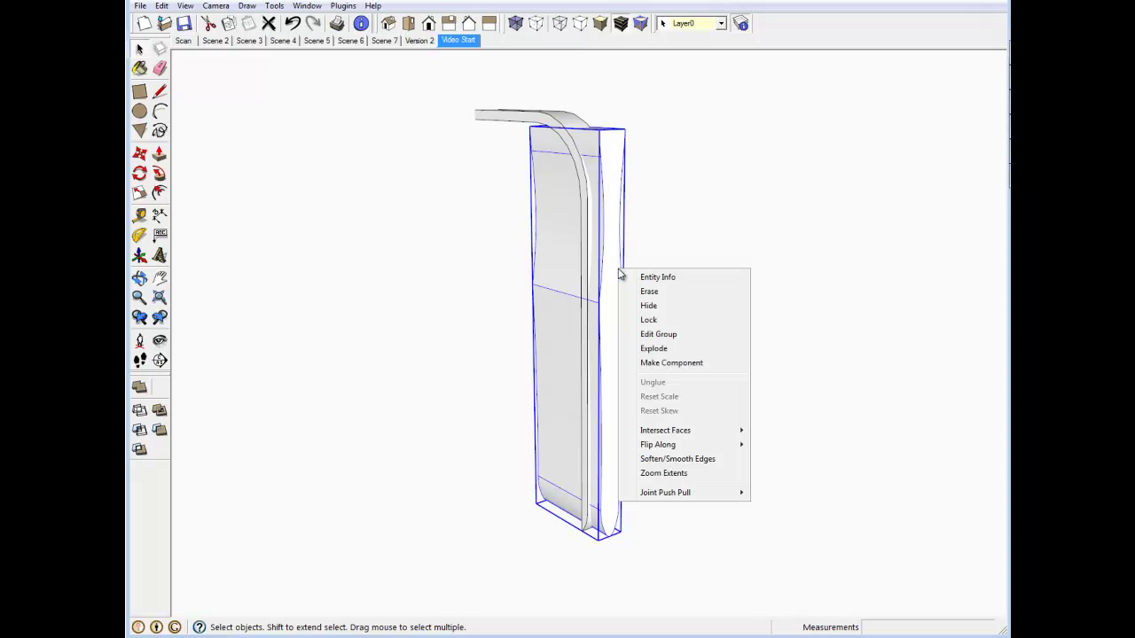
left_click(656, 350)
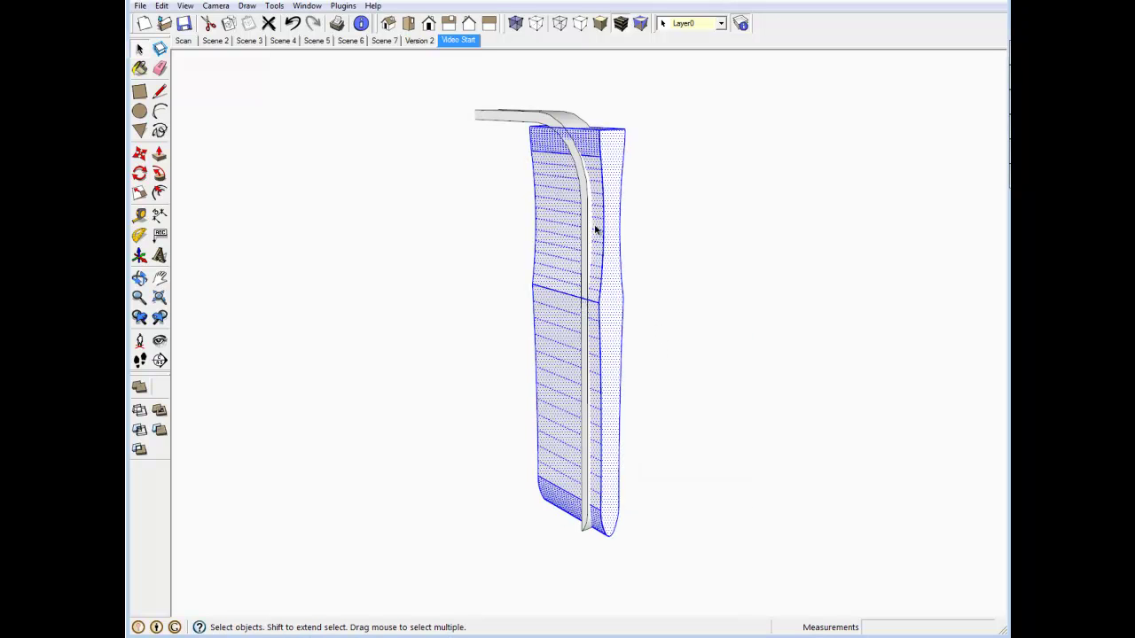
left_click_drag(436, 78, 660, 555)
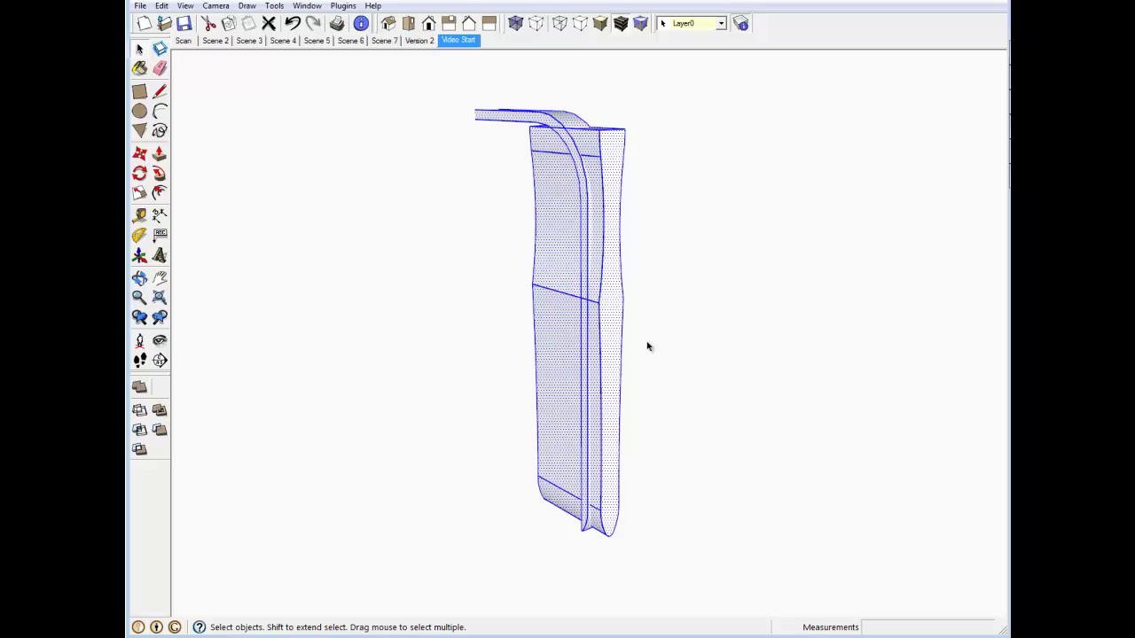
Apply Intersect Faces With Selection to the strip and body, then zoom to check the new edges
right_click(611, 298)
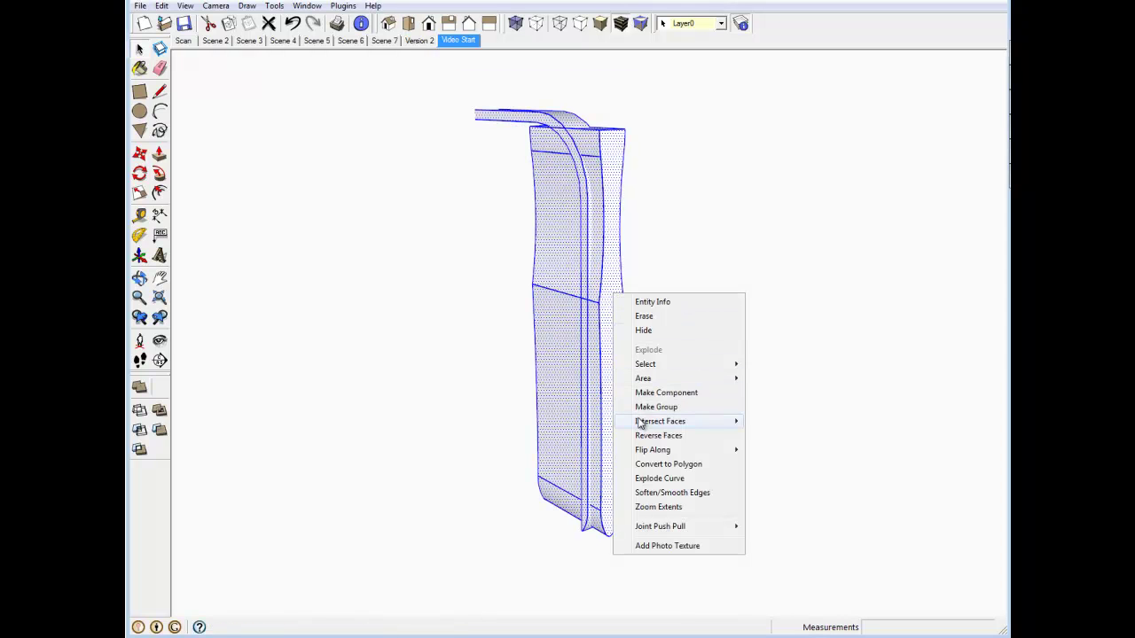
mouse_move(660, 425)
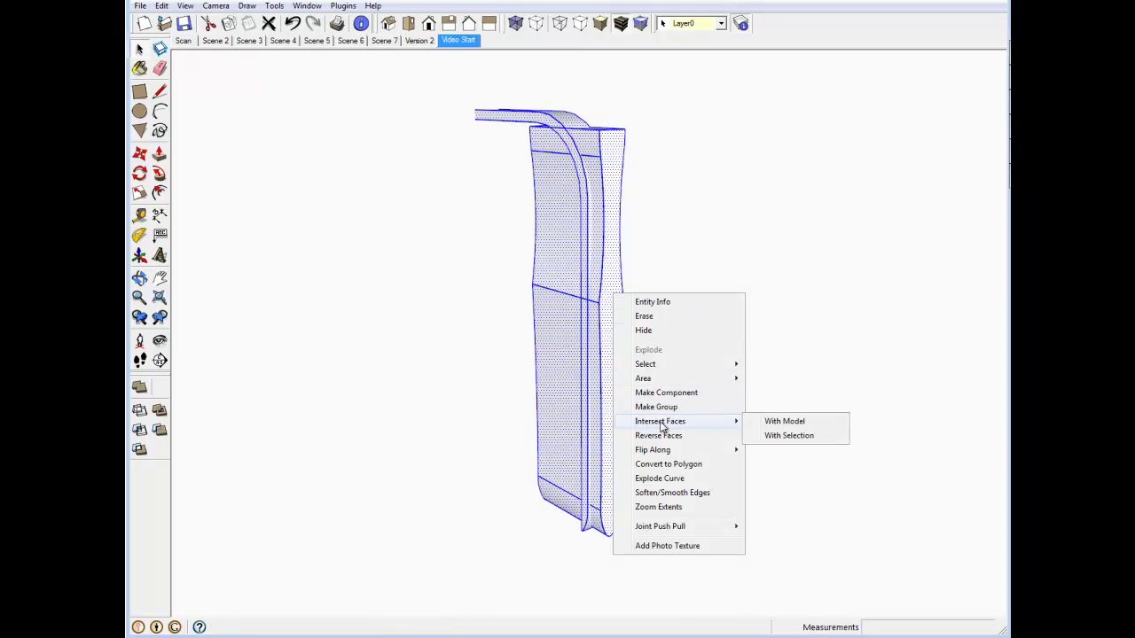
left_click(782, 437)
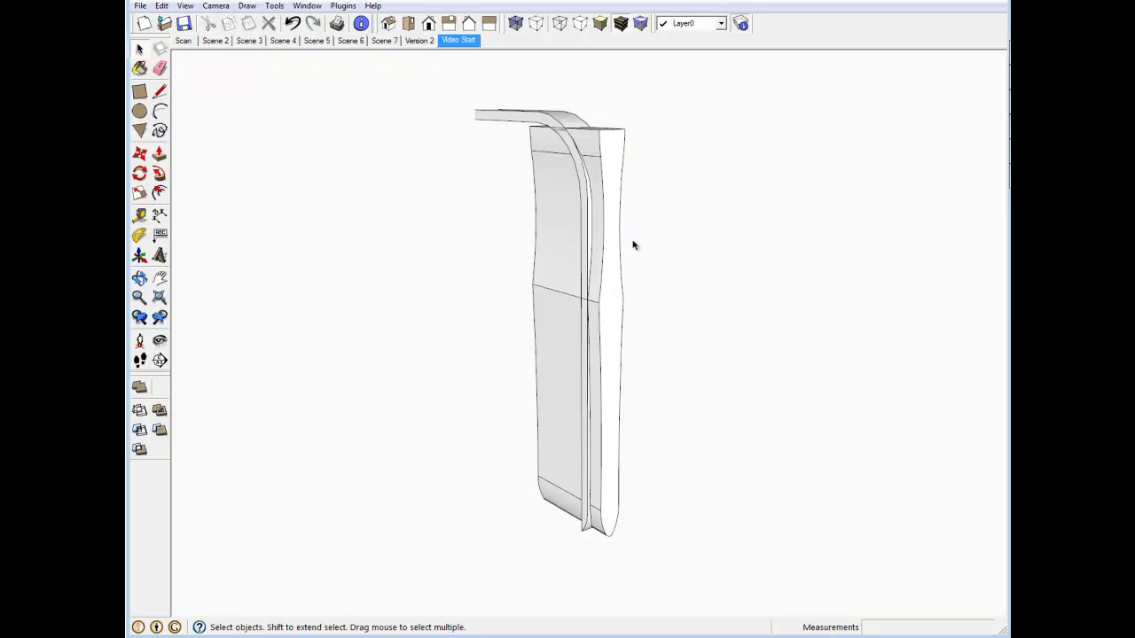
scroll(594, 185, "up", 5)
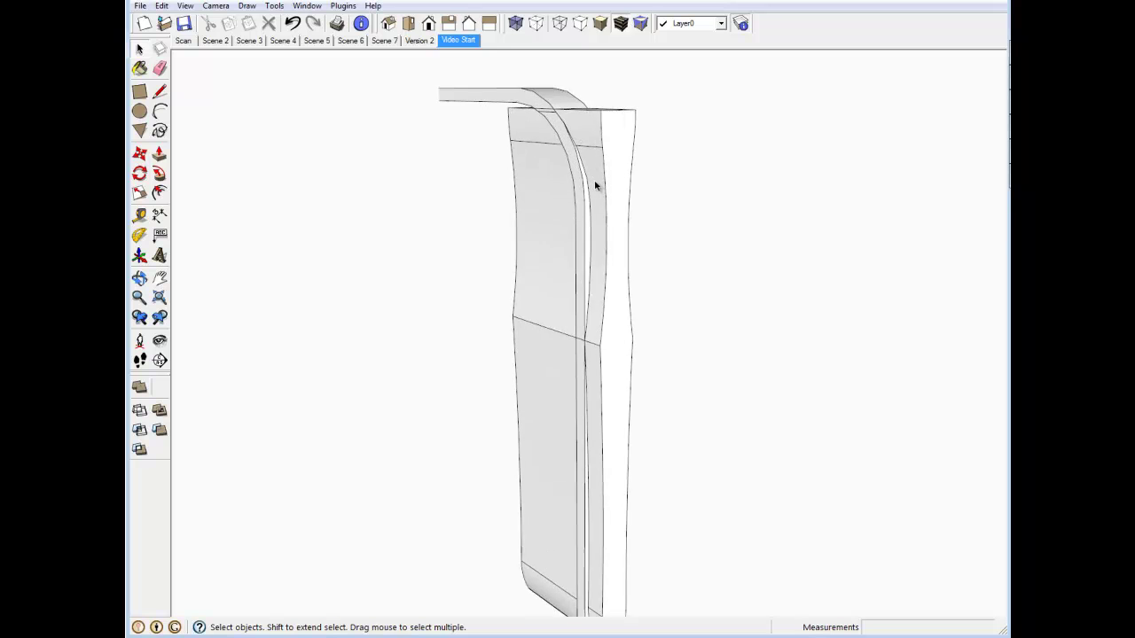
scroll(594, 184, "down", 5)
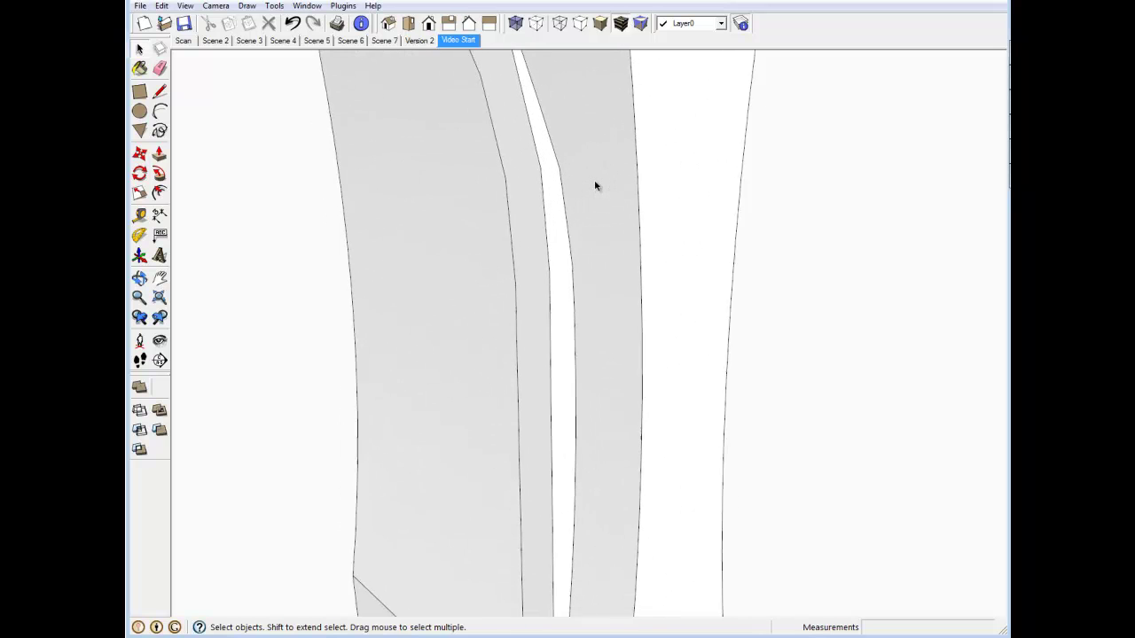
scroll(595, 185, "down", 4)
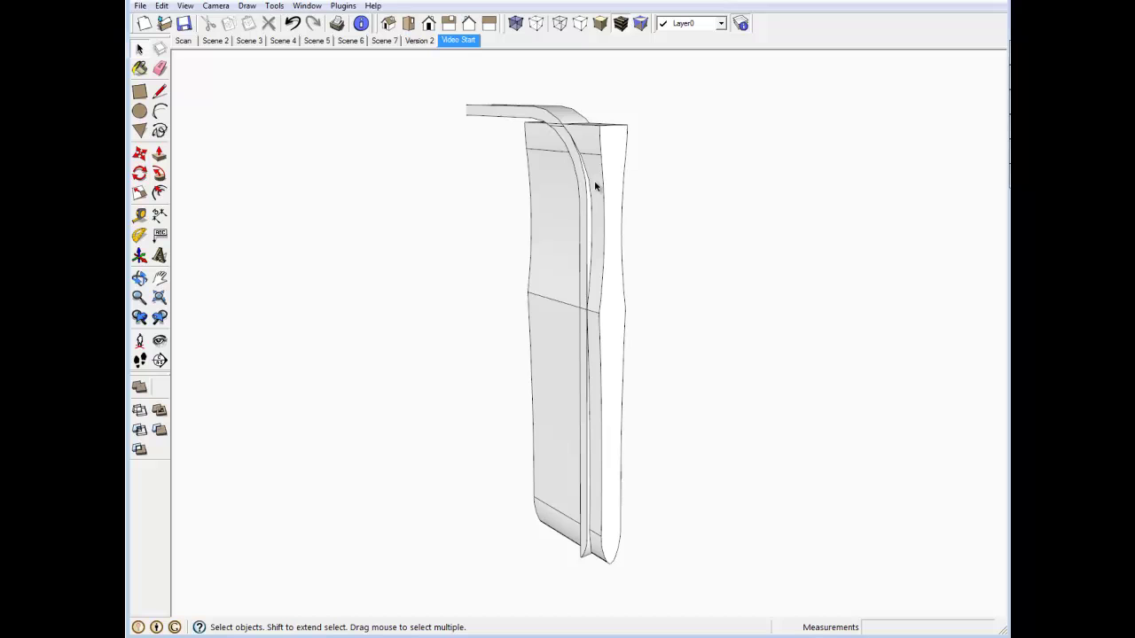
From a side view, delete the tall body's right-side faces and remaining panel faces
middle_click_drag(564, 250, 863, 243)
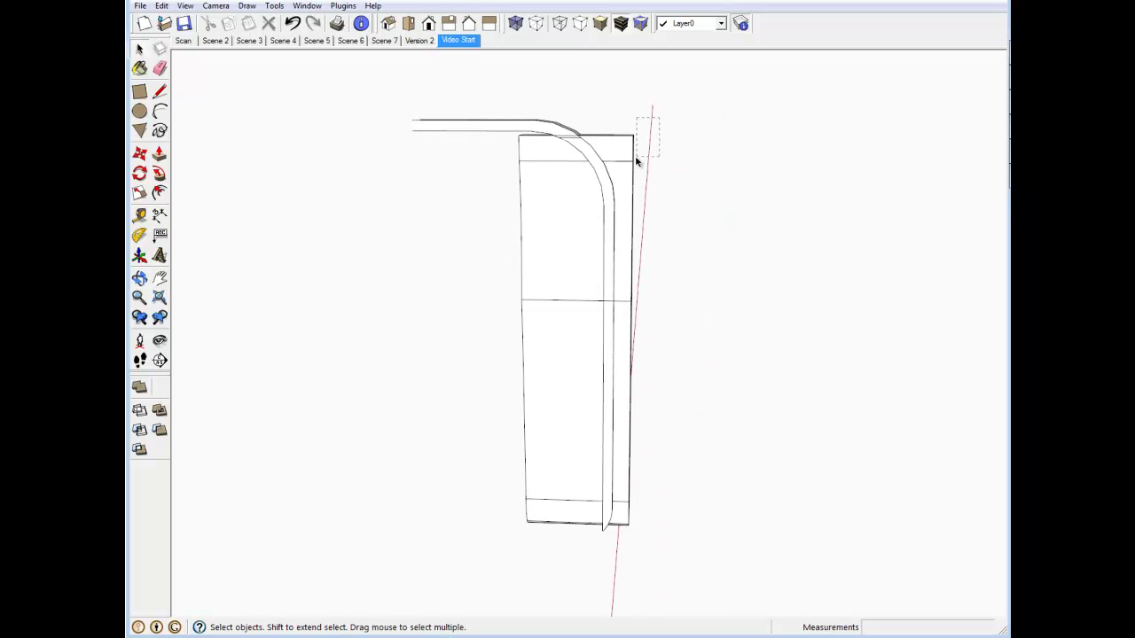
left_click_drag(635, 155, 620, 545)
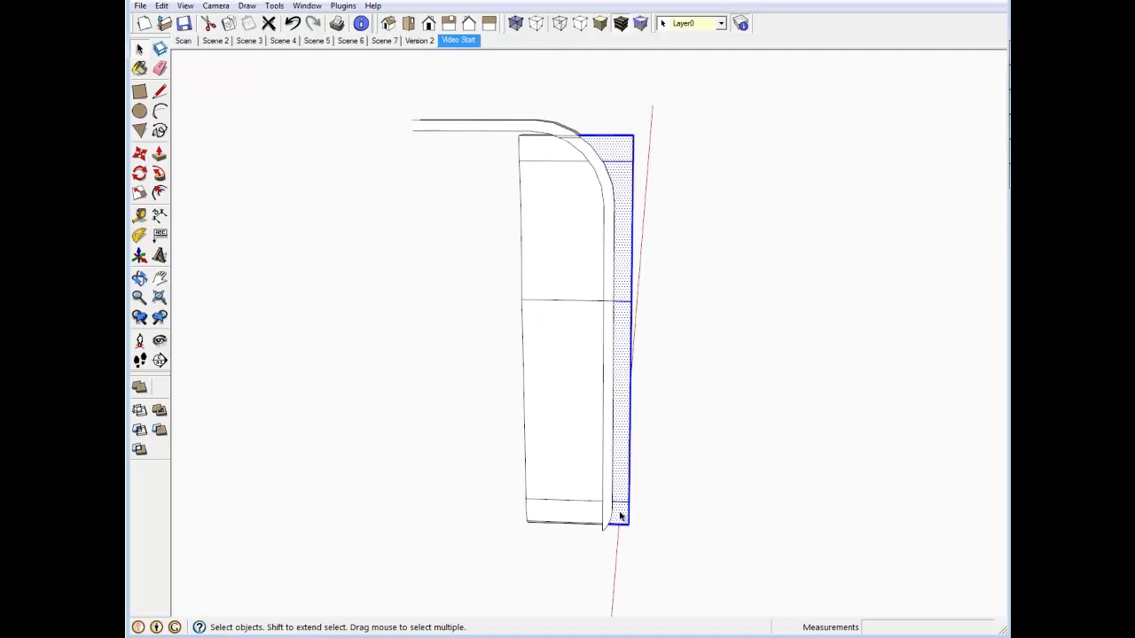
key("Delete")
left_click_drag(547, 146, 490, 536)
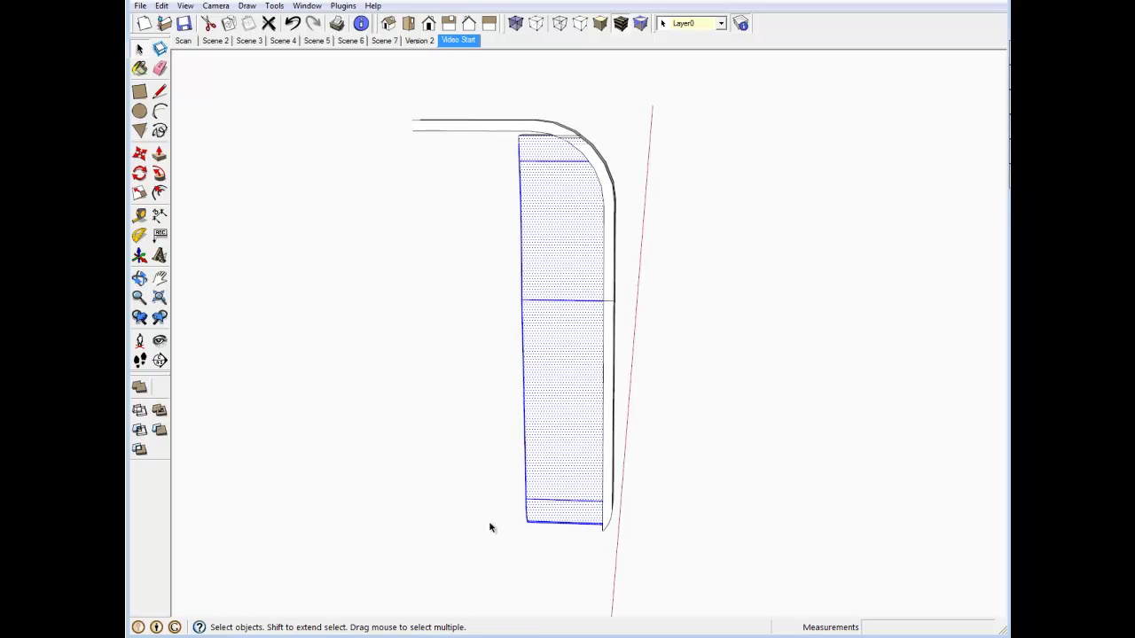
key("Delete")
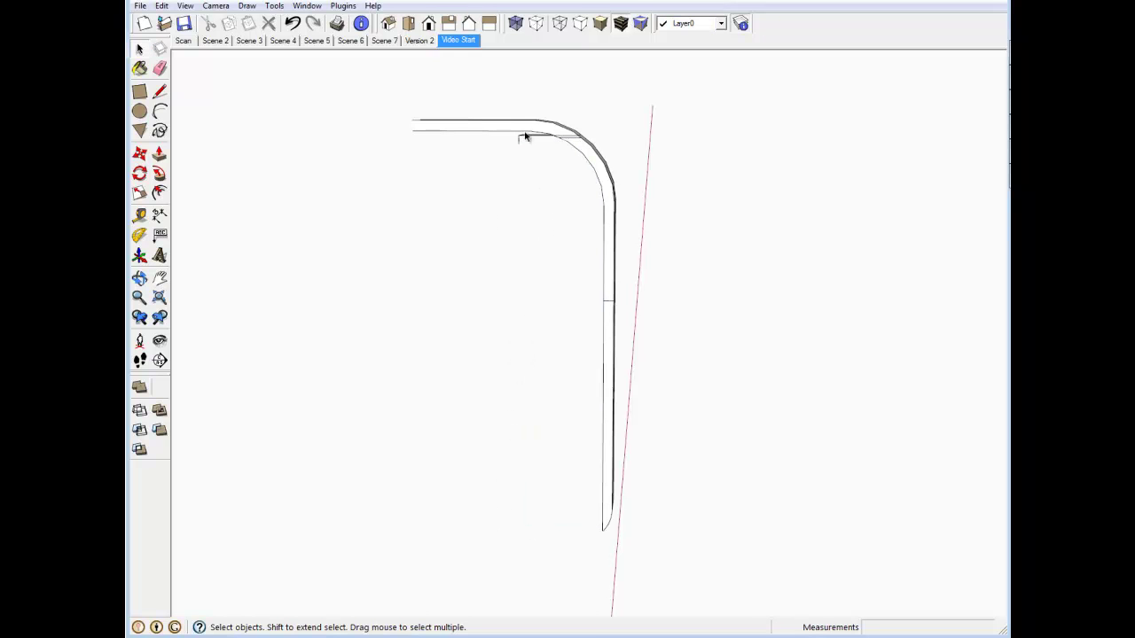
Delete the leftover grey ledge near the bend and zoom back out
scroll(529, 127, "up", 6)
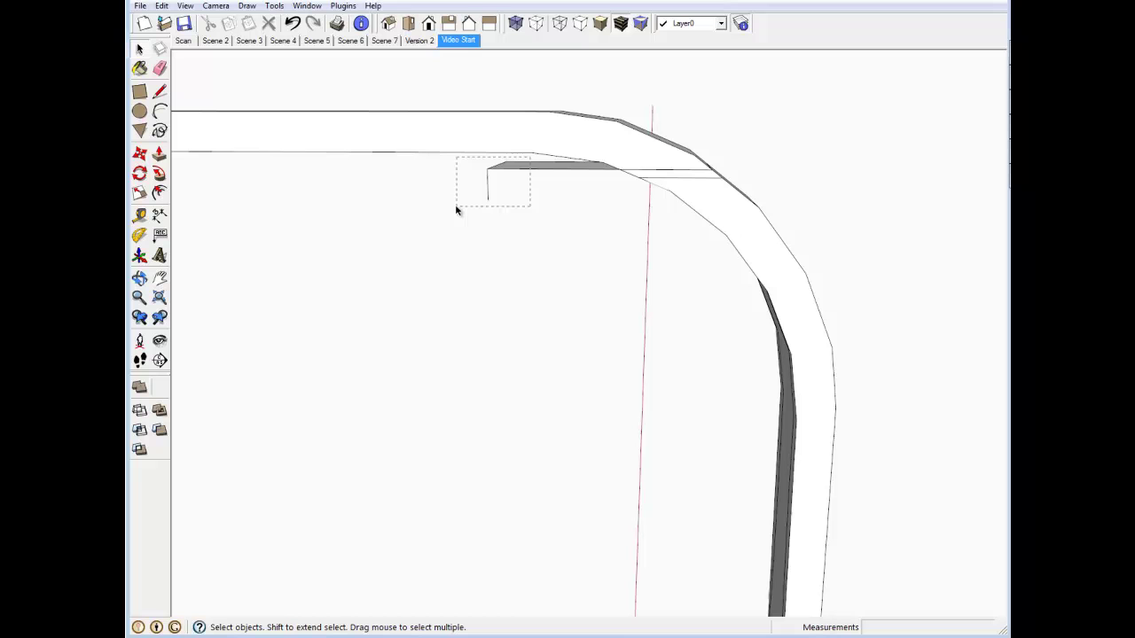
left_click_drag(456, 210, 456, 208)
key("Delete")
scroll(626, 159, "down", 1)
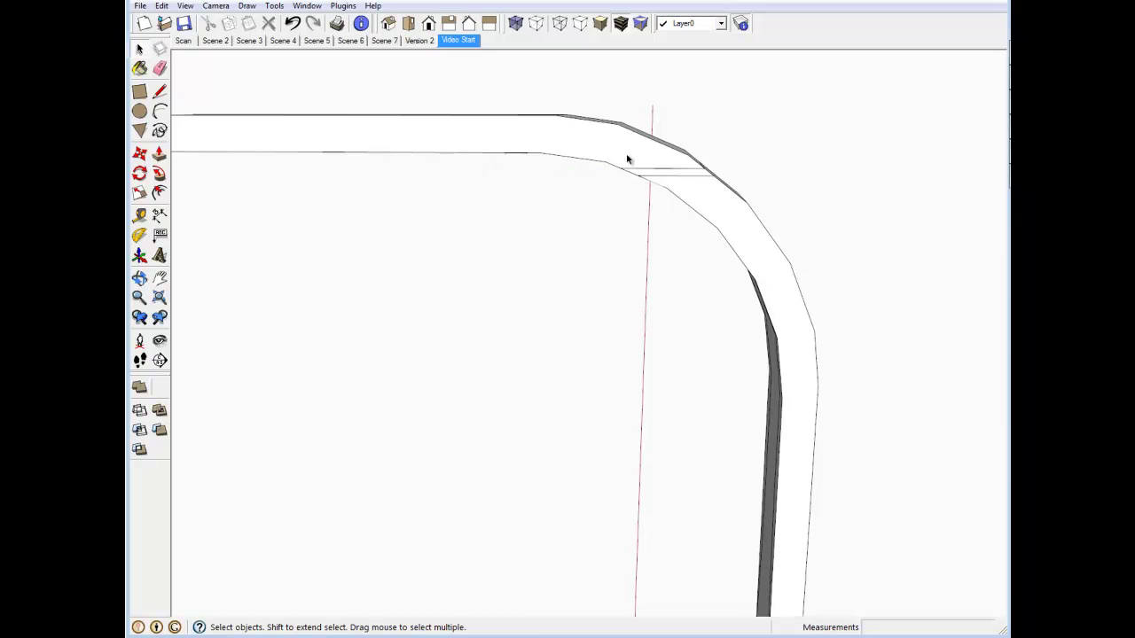
scroll(627, 159, "down", 3)
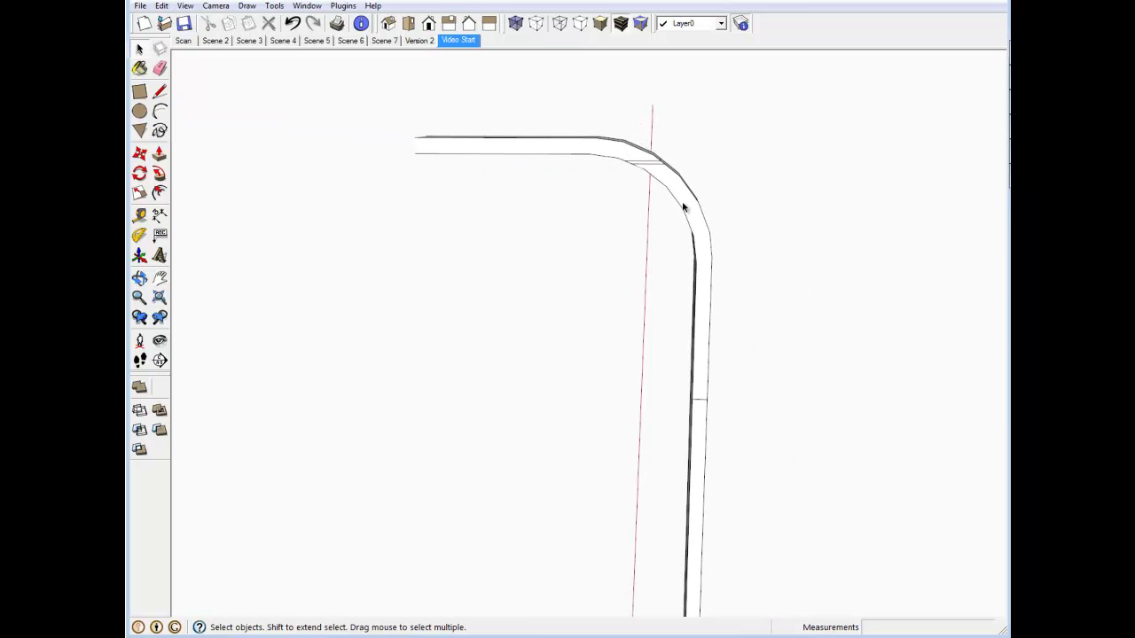
Orbit around the curved strip to look along its vertical leg toward the bend
middle_click_drag(682, 207, 411, 225)
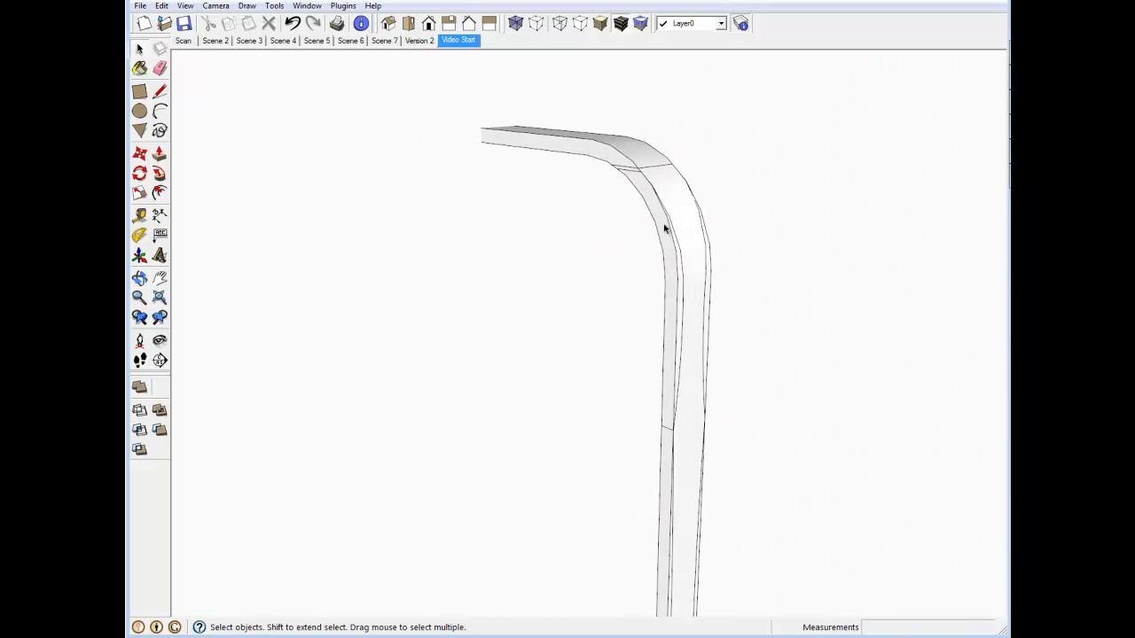
middle_click_drag(681, 229, 446, 223)
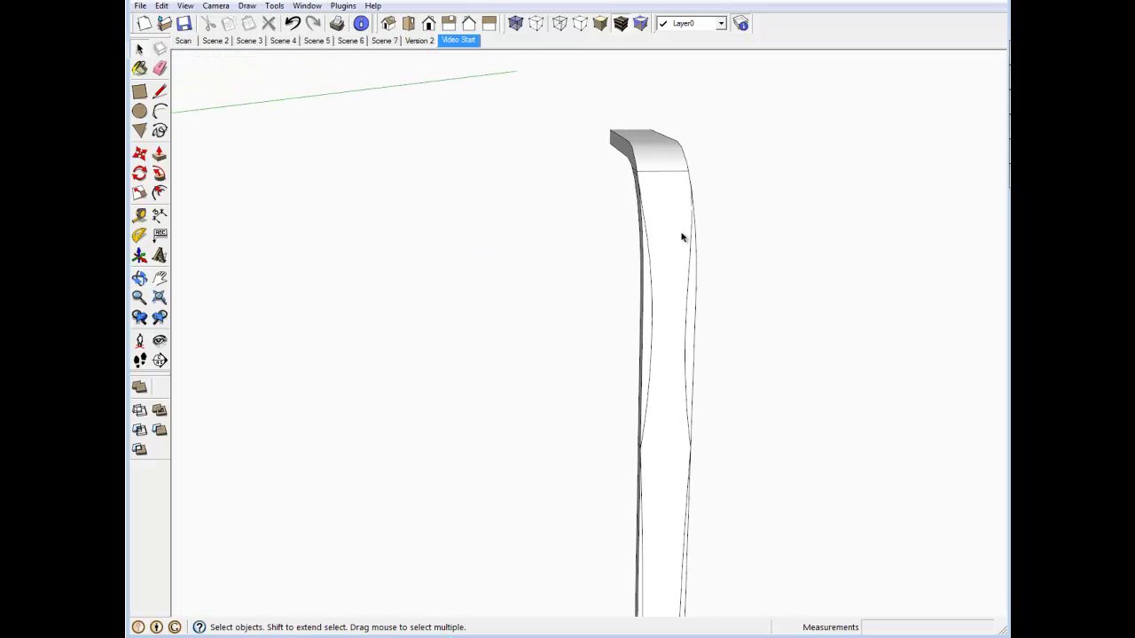
middle_click_drag(681, 237, 527, 230)
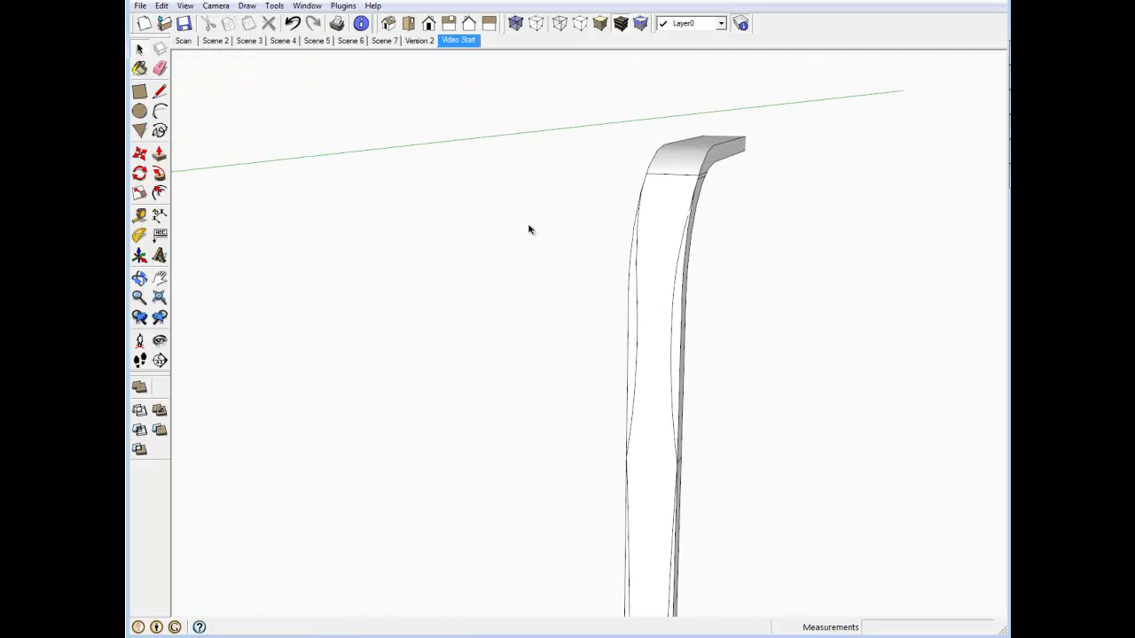
Erase the stray edges along the strip's right and left sides
left_click(160, 69)
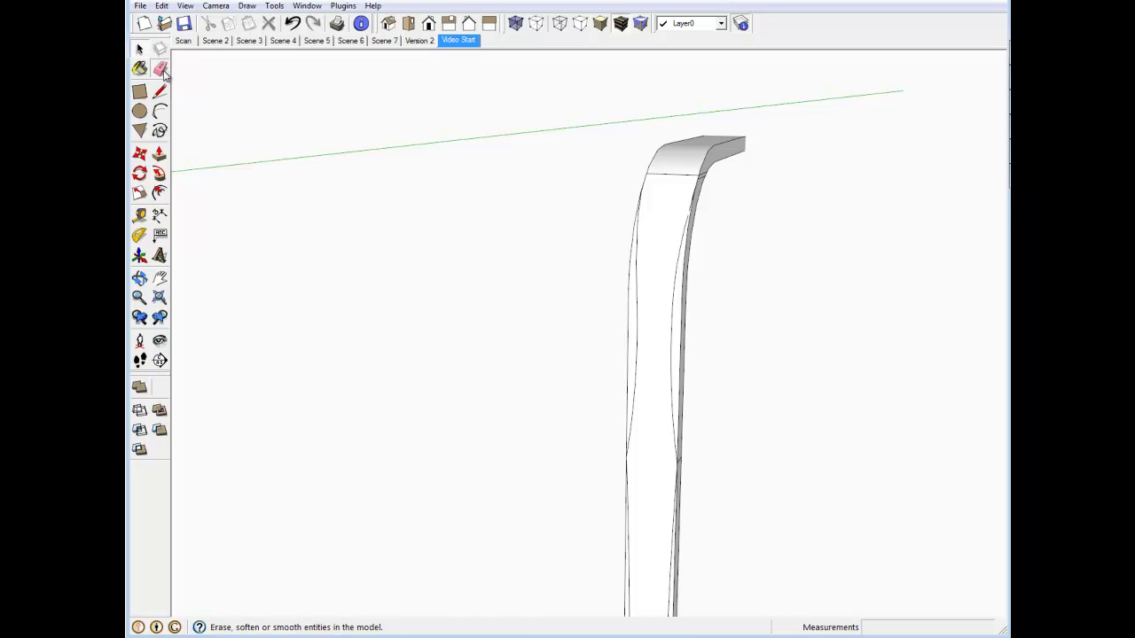
left_click(683, 325)
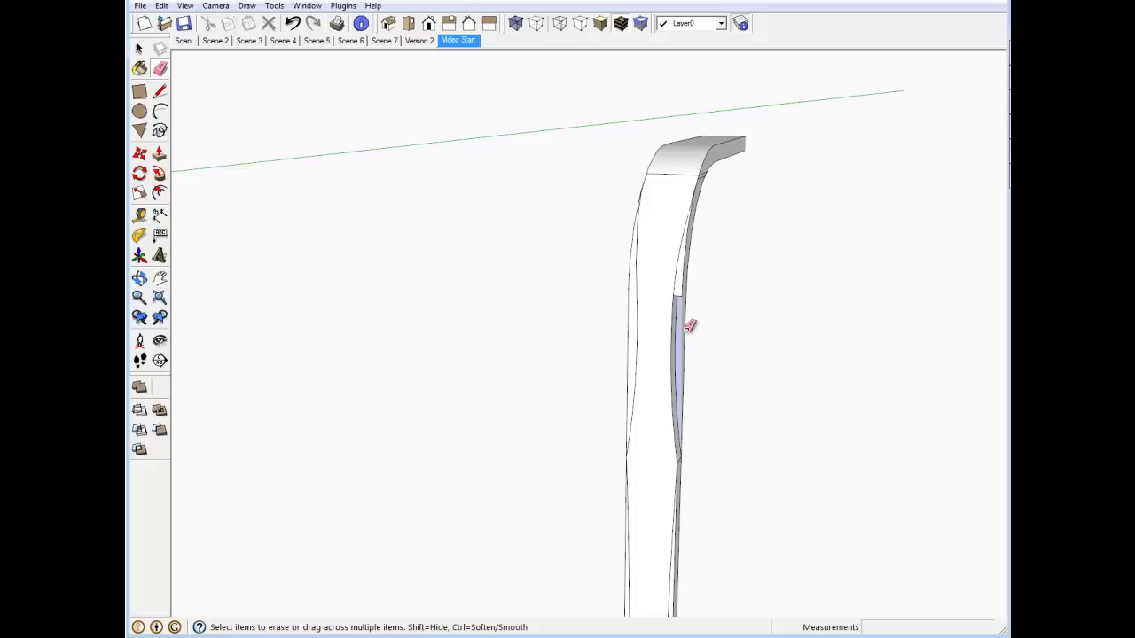
left_click(686, 328)
left_click(685, 299)
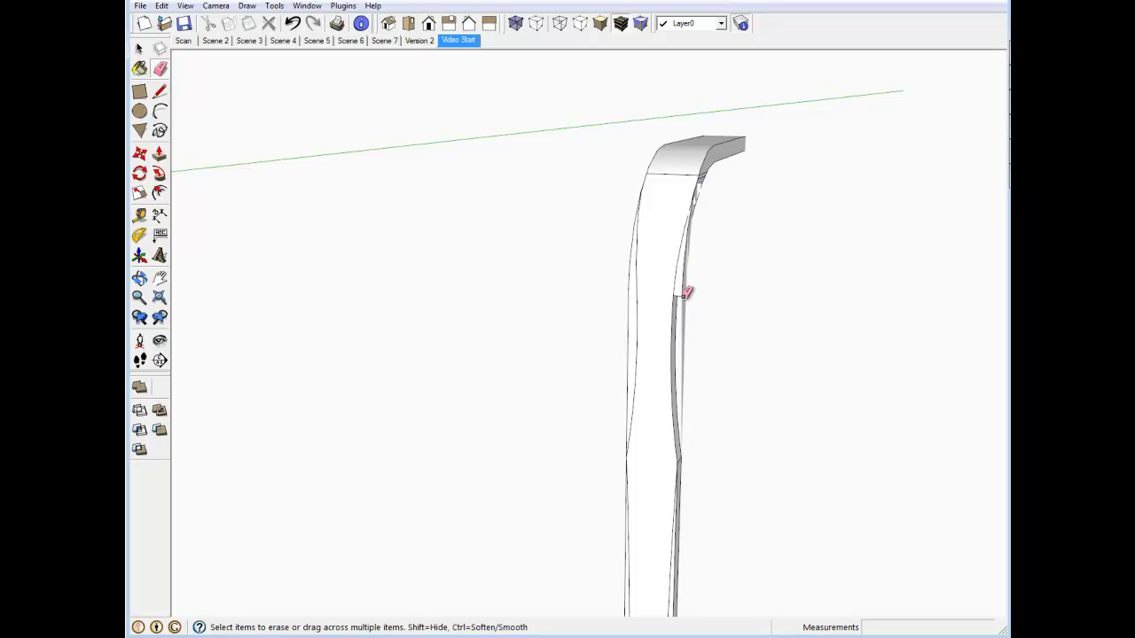
left_click(685, 296)
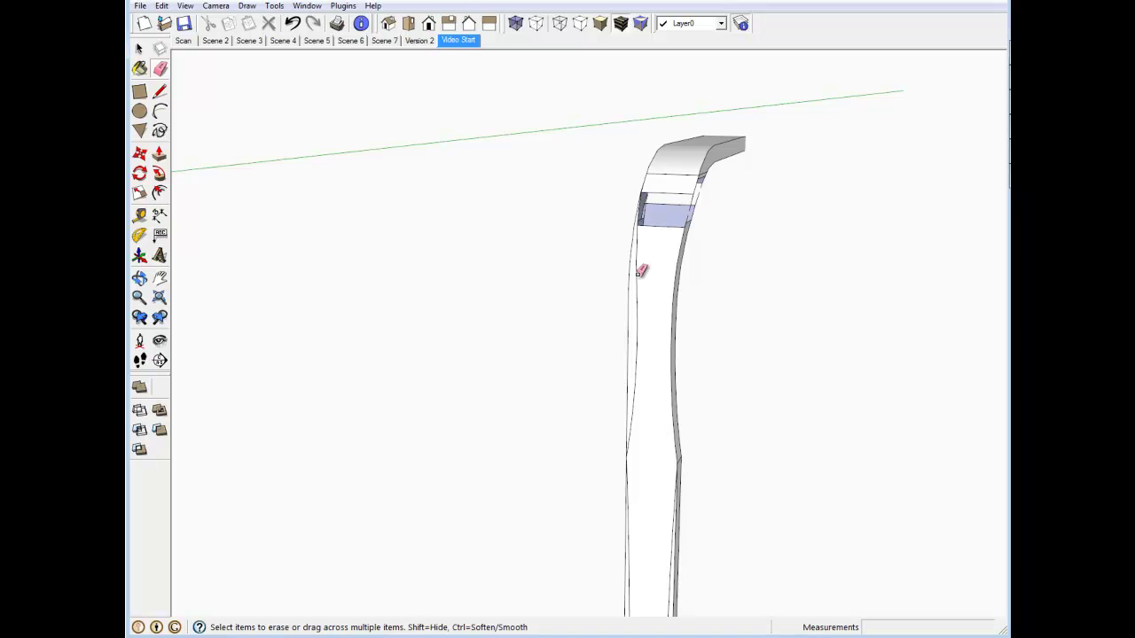
mouse_move(642, 271)
middle_mouse_down()
mouse_move(689, 284)
mouse_move(646, 286)
middle_mouse_up()
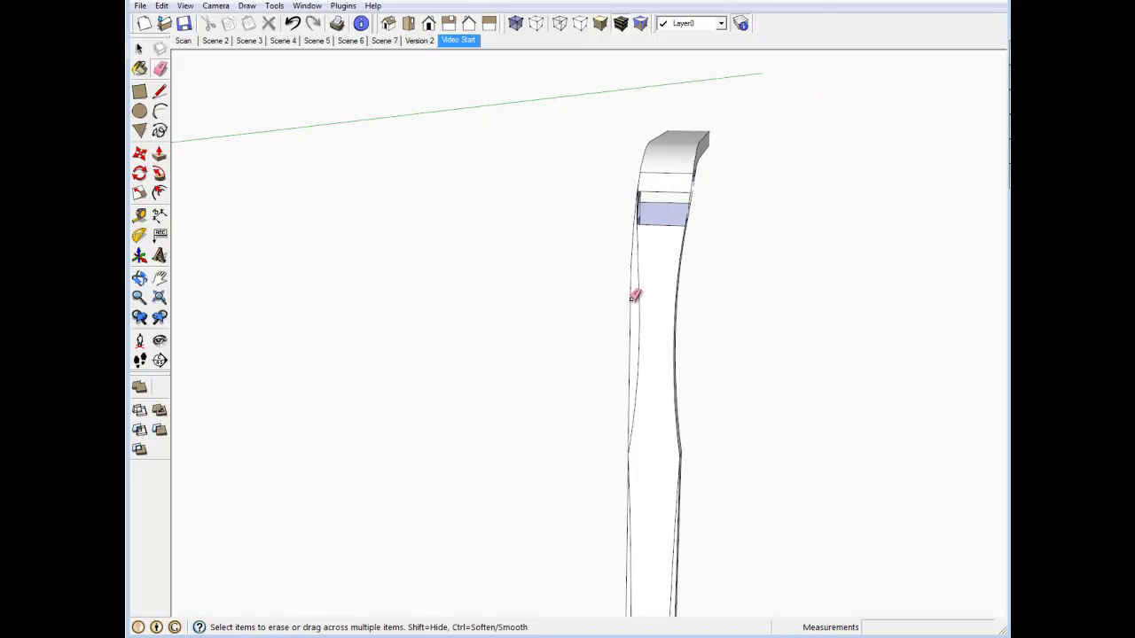
left_click(630, 300)
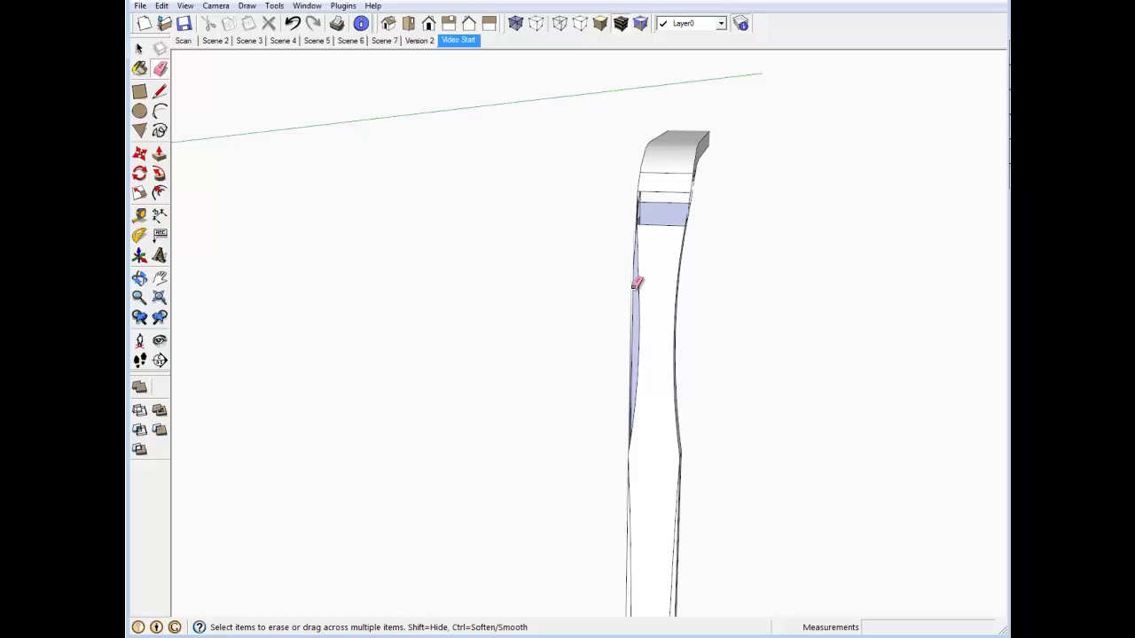
left_click(634, 295)
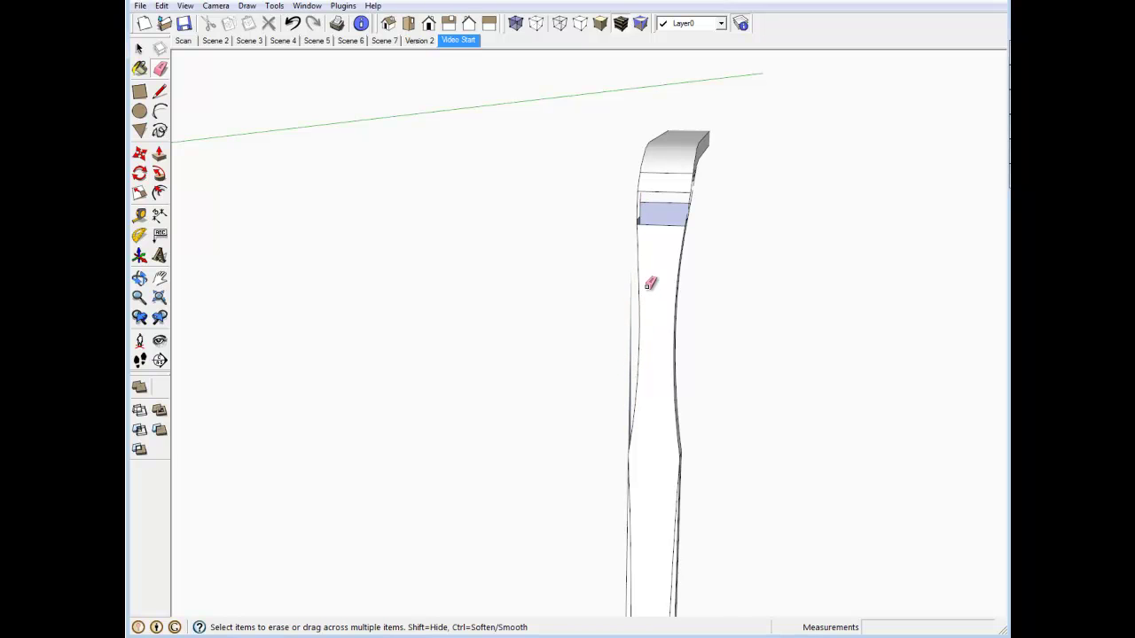
Erase the outer right edge, the step at the tip, and the outer left edge up the leg
scroll(649, 282, "down", 3)
scroll(651, 268, "down", 2)
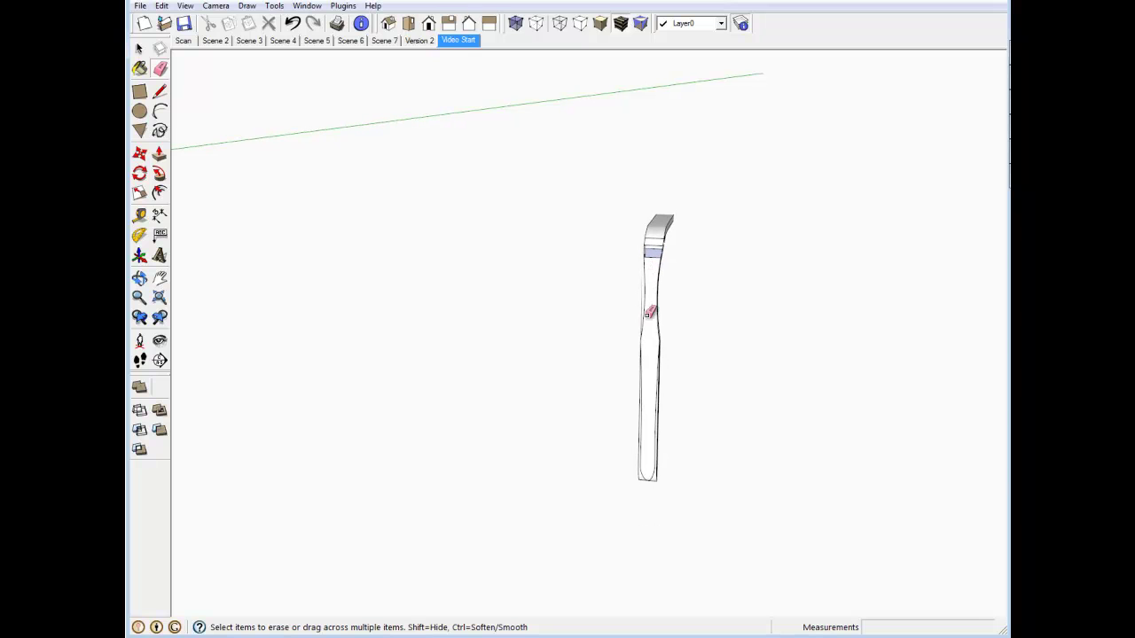
scroll(654, 476, "up", 5)
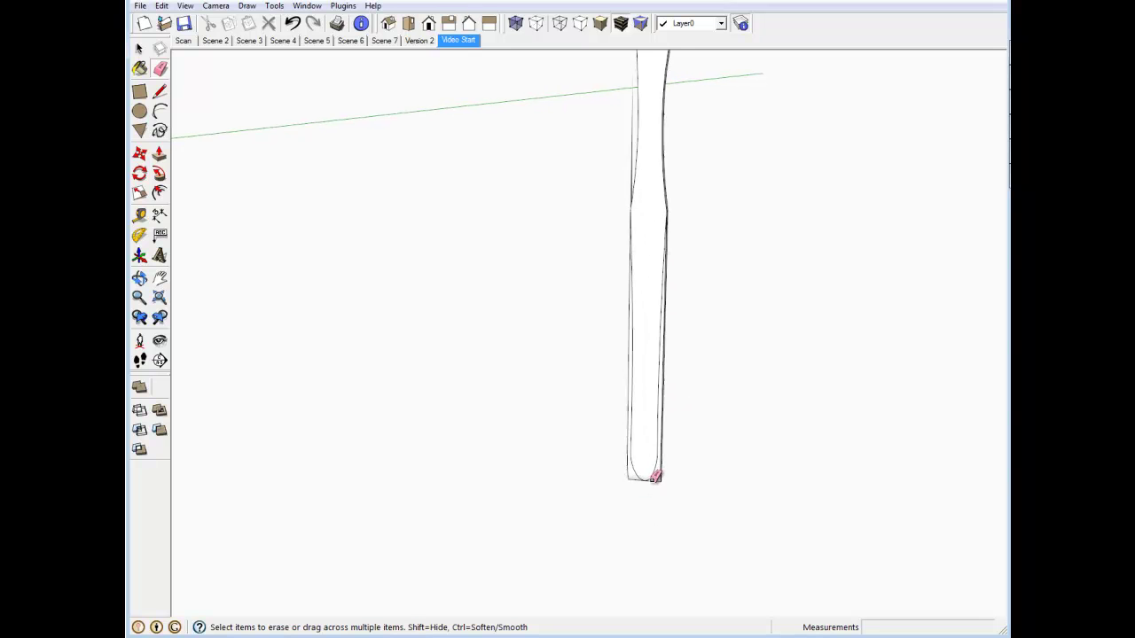
mouse_move(686, 431)
left_mouse_down()
mouse_move(676, 476)
mouse_move(696, 472)
left_mouse_up()
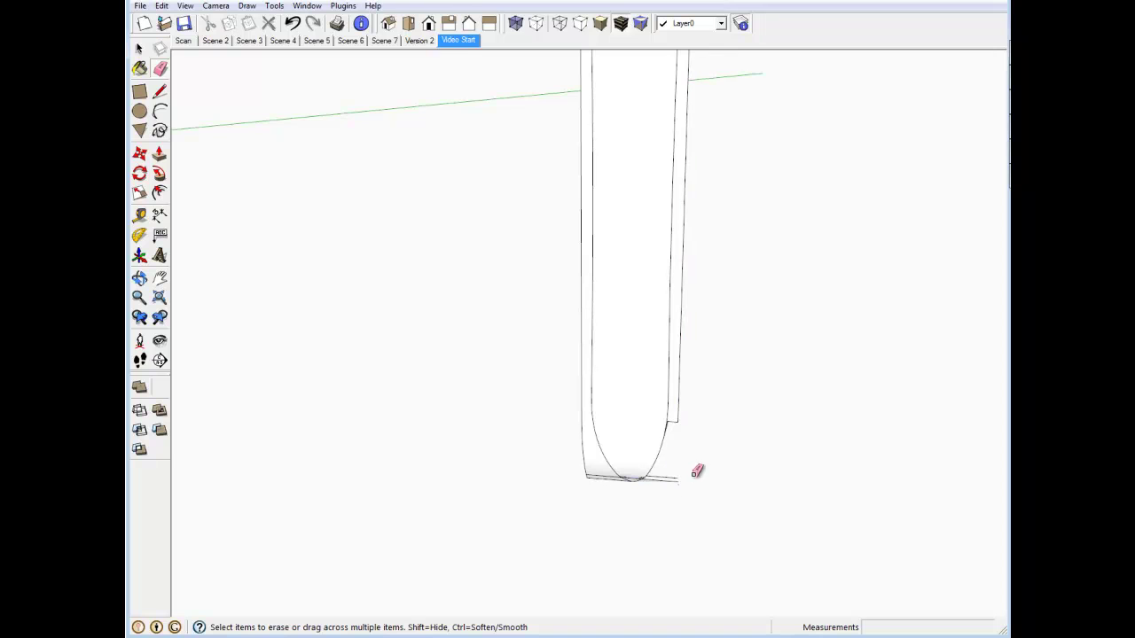
left_click(679, 419)
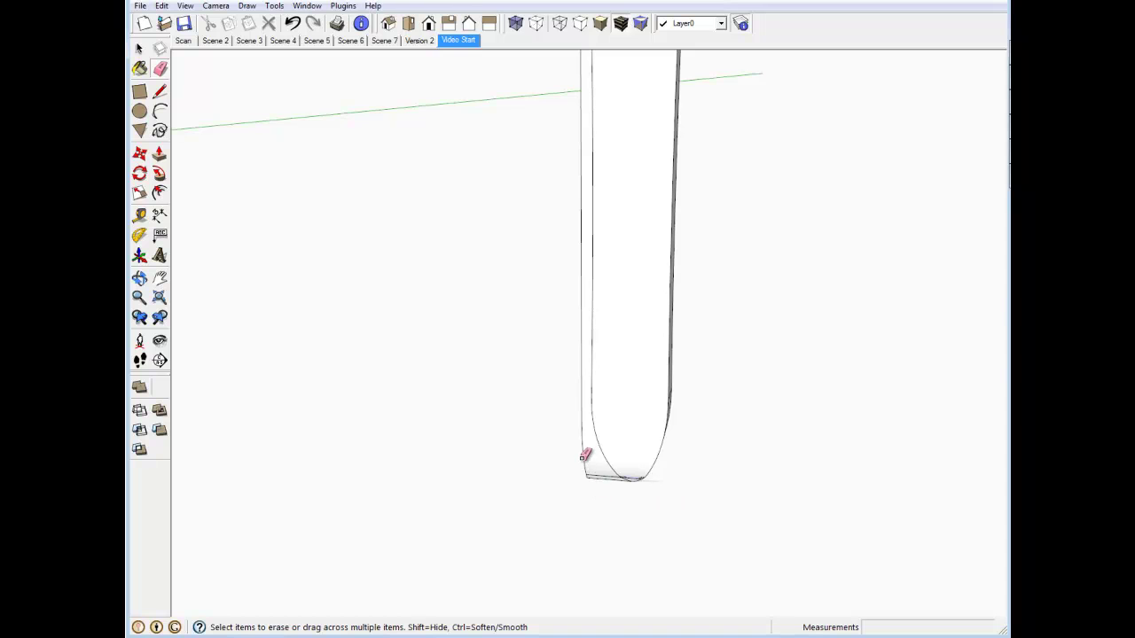
left_click_drag(588, 459, 602, 482)
left_click_drag(590, 425, 569, 348)
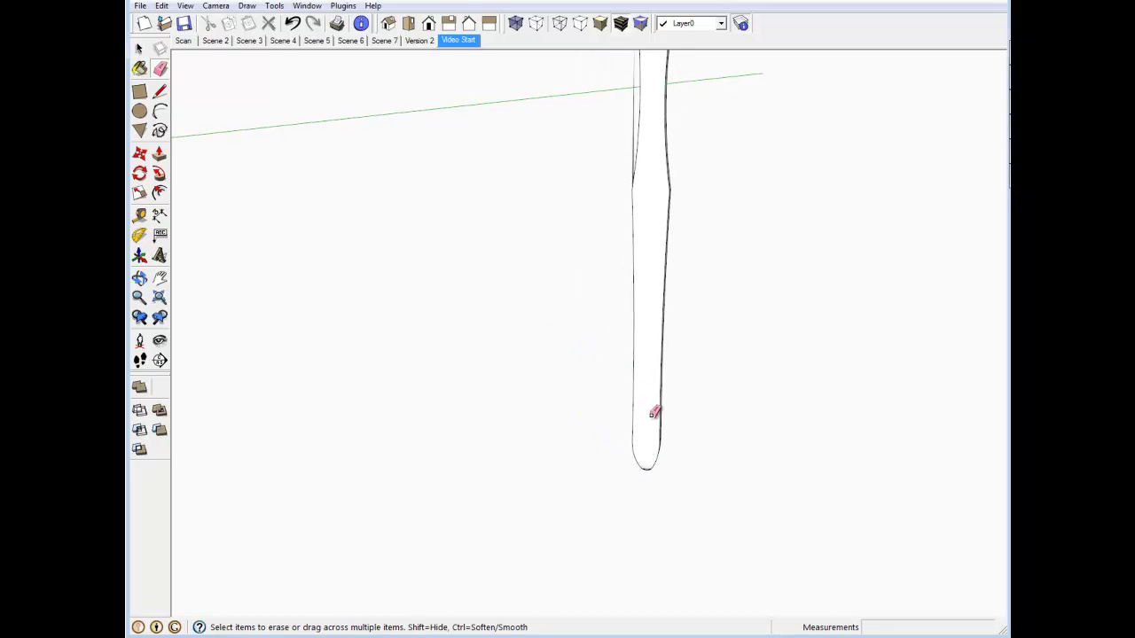
mouse_move(656, 415)
middle_mouse_down()
mouse_move(671, 228)
mouse_move(642, 93)
mouse_move(611, 453)
middle_mouse_up()
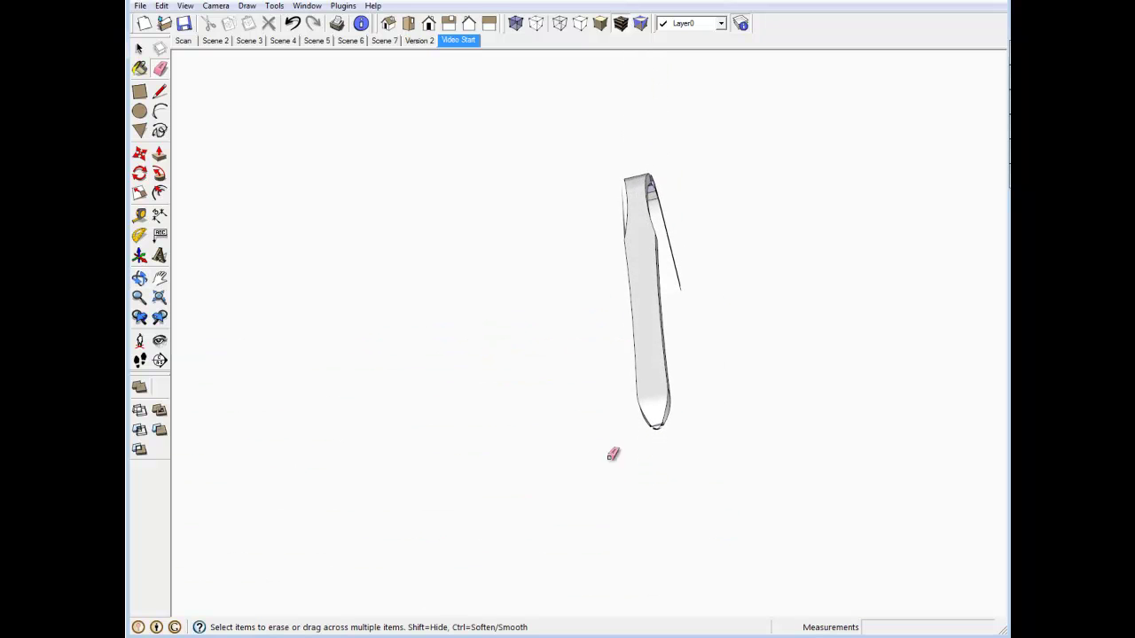
Zoom and orbit to inspect the tip's underside, then the bent top of the strip
left_click(660, 420)
scroll(660, 420, "up", 6)
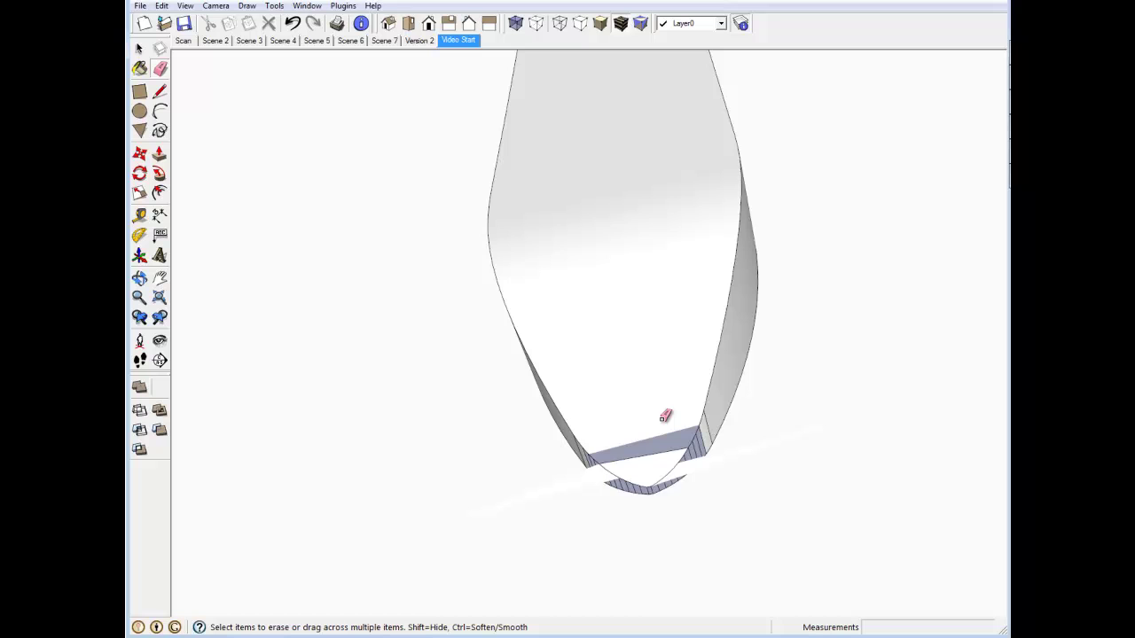
scroll(665, 422, "up", 2)
mouse_move(654, 426)
middle_mouse_down()
mouse_move(701, 422)
mouse_move(818, 476)
mouse_move(859, 544)
mouse_move(779, 551)
middle_mouse_up()
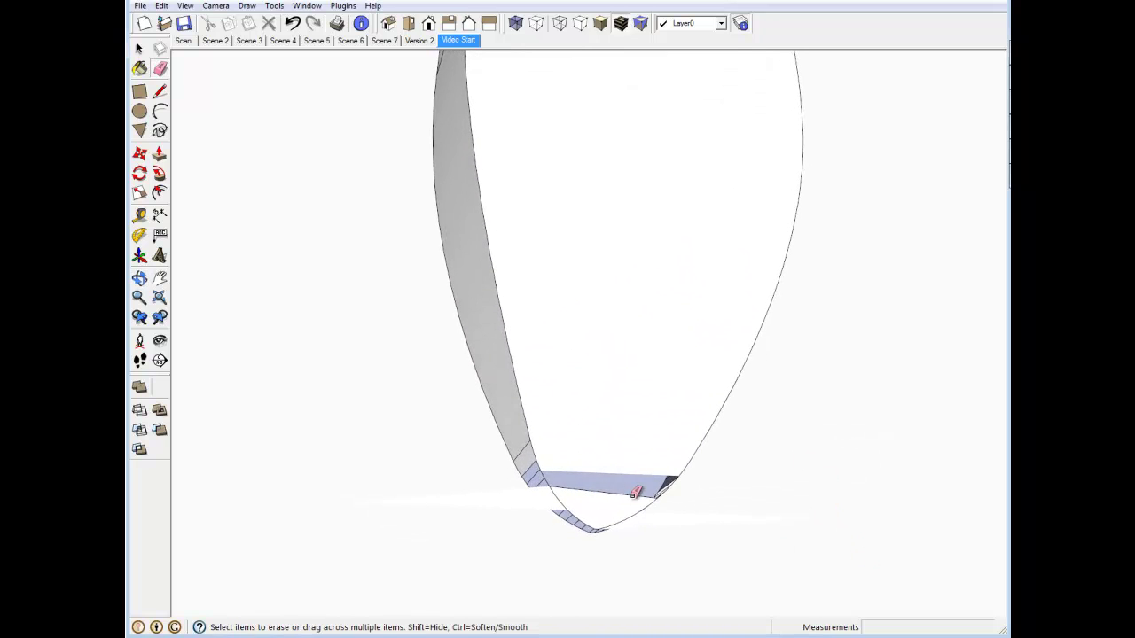
scroll(635, 491, "down", 6)
scroll(635, 492, "down", 4)
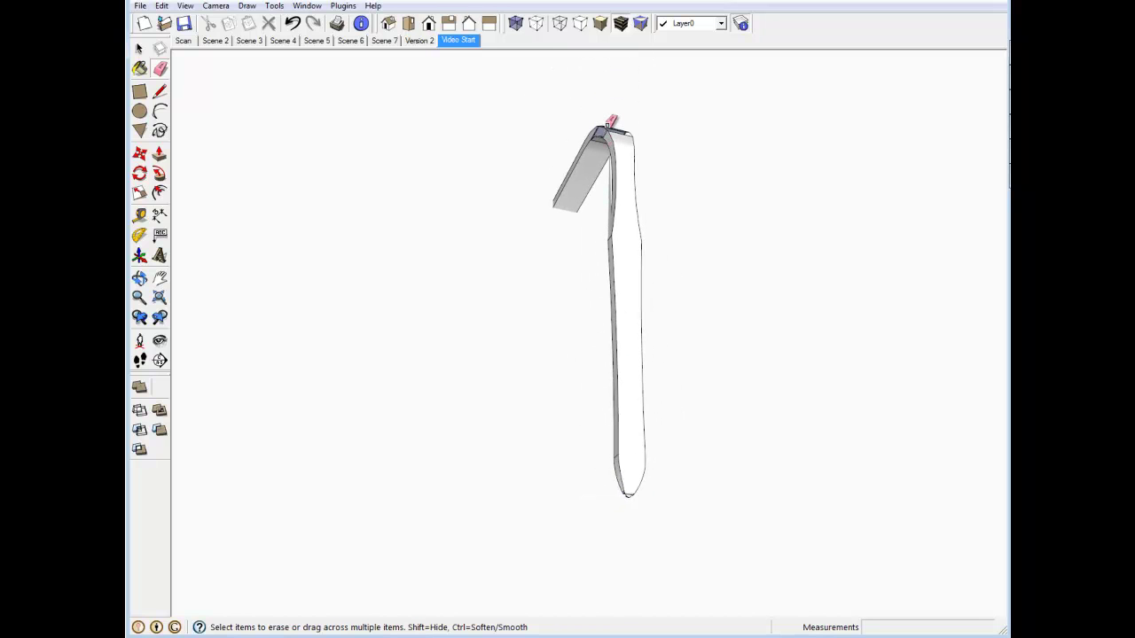
scroll(609, 123, "up", 2)
scroll(608, 127, "up", 3)
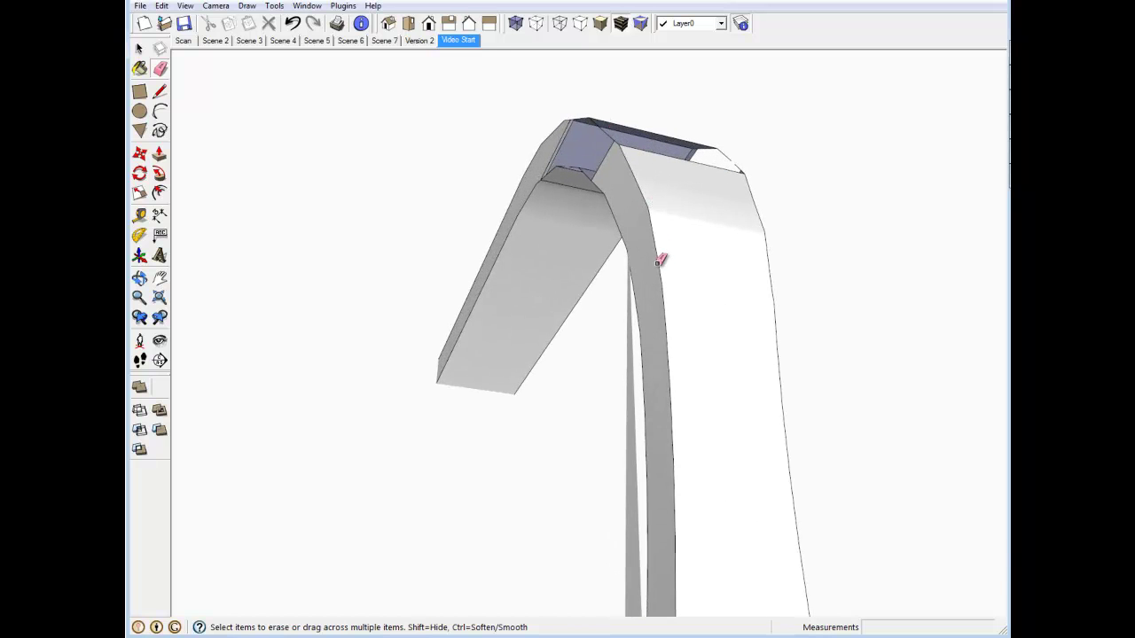
mouse_move(657, 259)
middle_mouse_down()
mouse_move(714, 577)
mouse_move(737, 595)
middle_mouse_up()
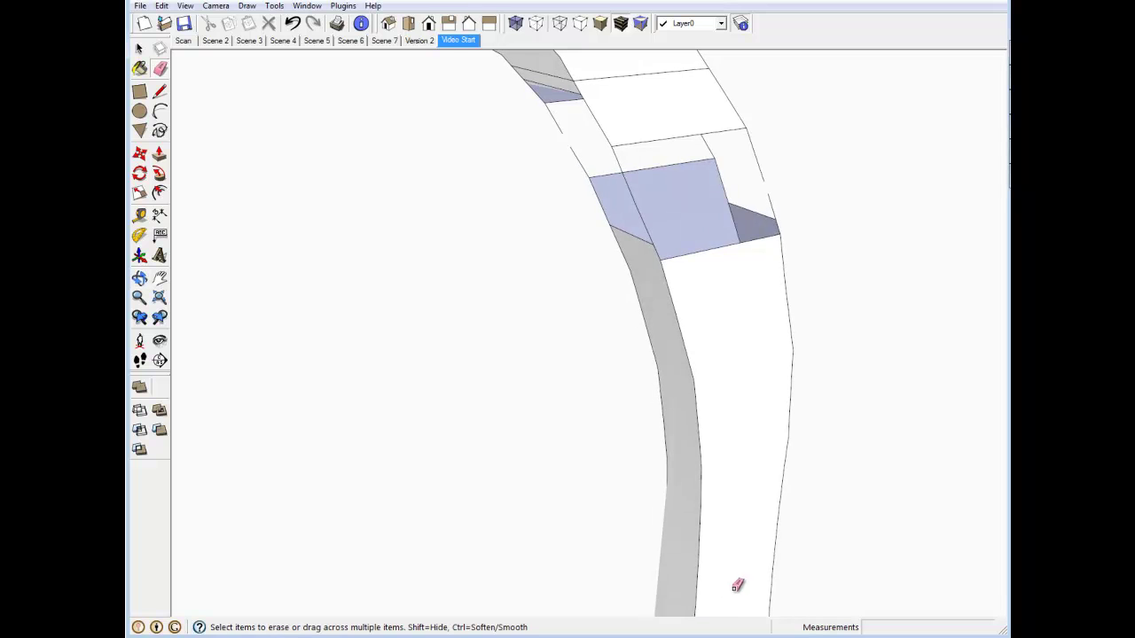
scroll(715, 579, "down", 2)
scroll(714, 579, "down", 1)
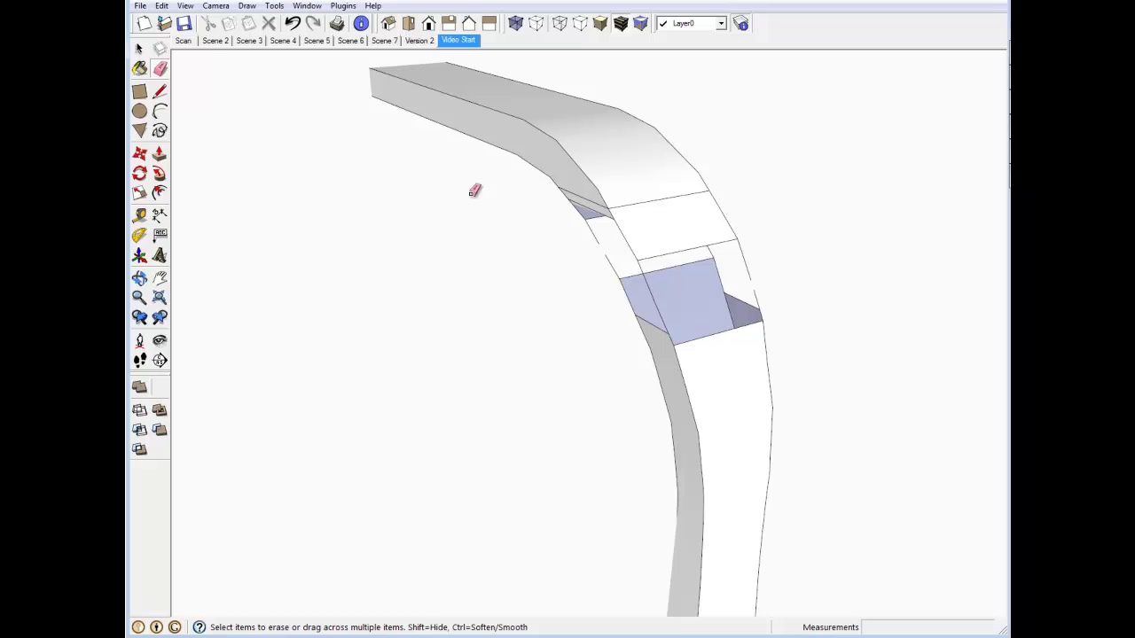
Show hidden geometry and draw a first edge across the gap near the bend
left_click(185, 6)
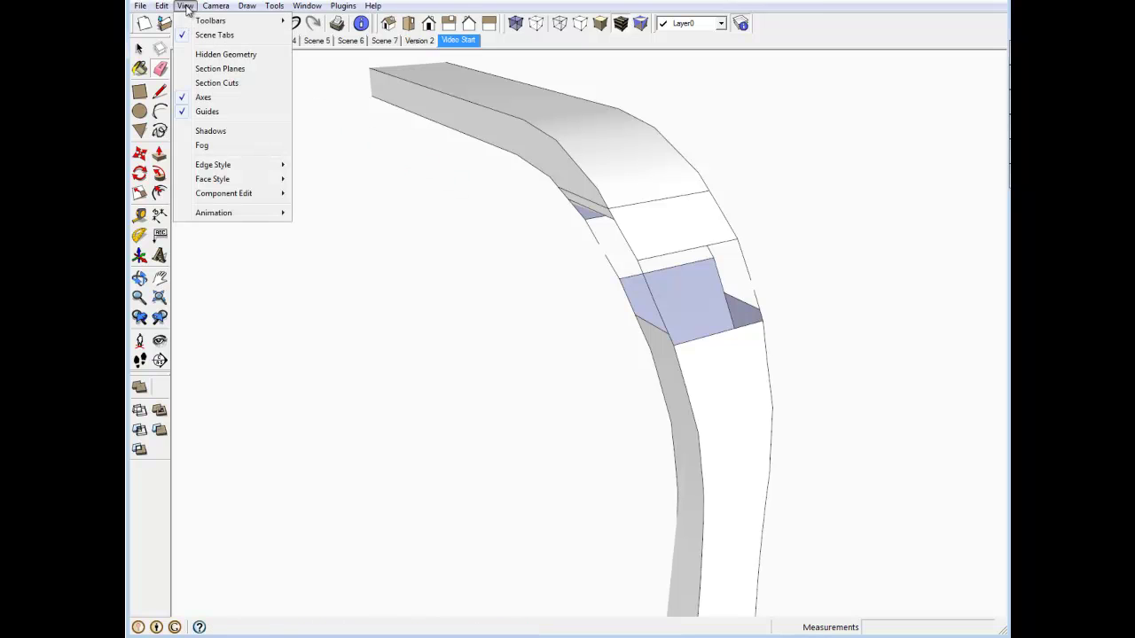
left_click(222, 55)
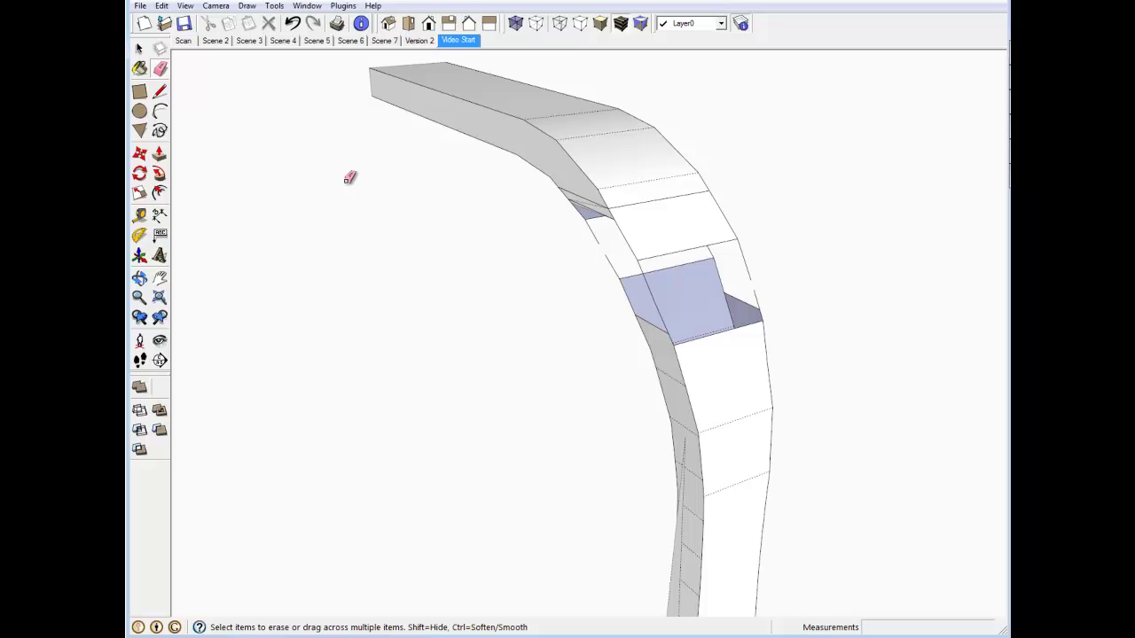
left_click(159, 93)
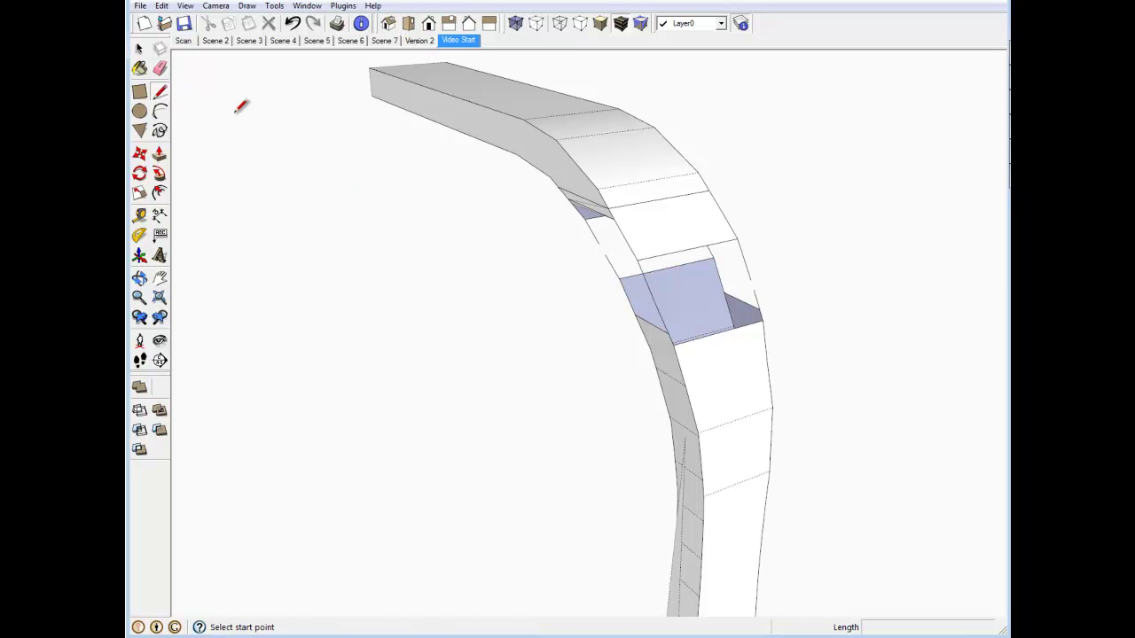
left_click(606, 254)
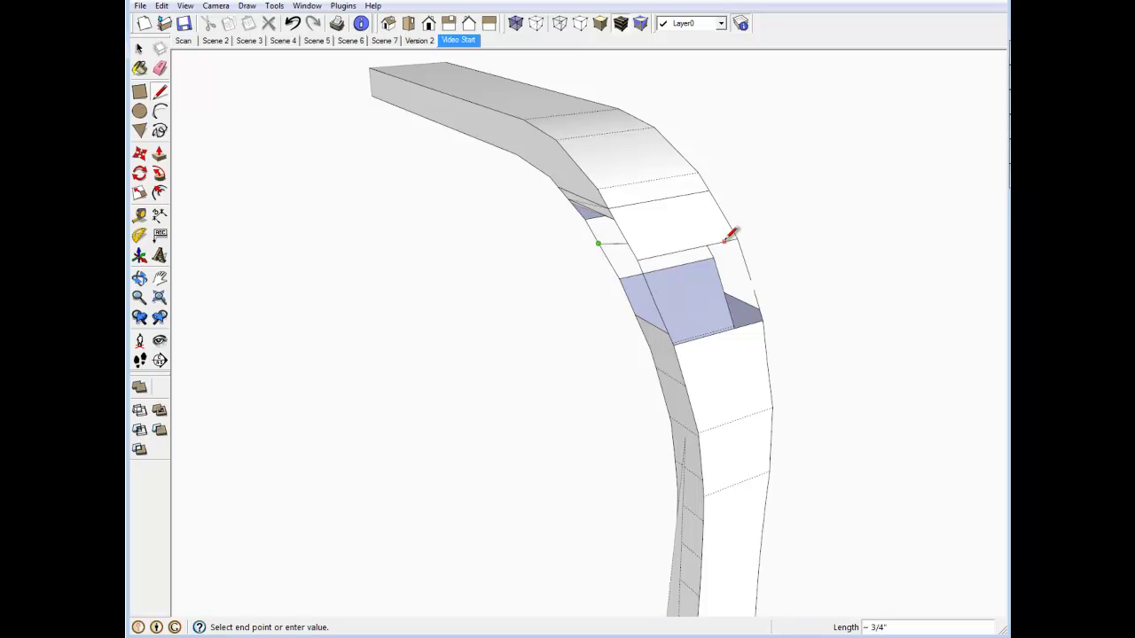
mouse_move(737, 227)
middle_mouse_down()
mouse_move(712, 244)
mouse_move(486, 278)
mouse_move(241, 183)
middle_mouse_up()
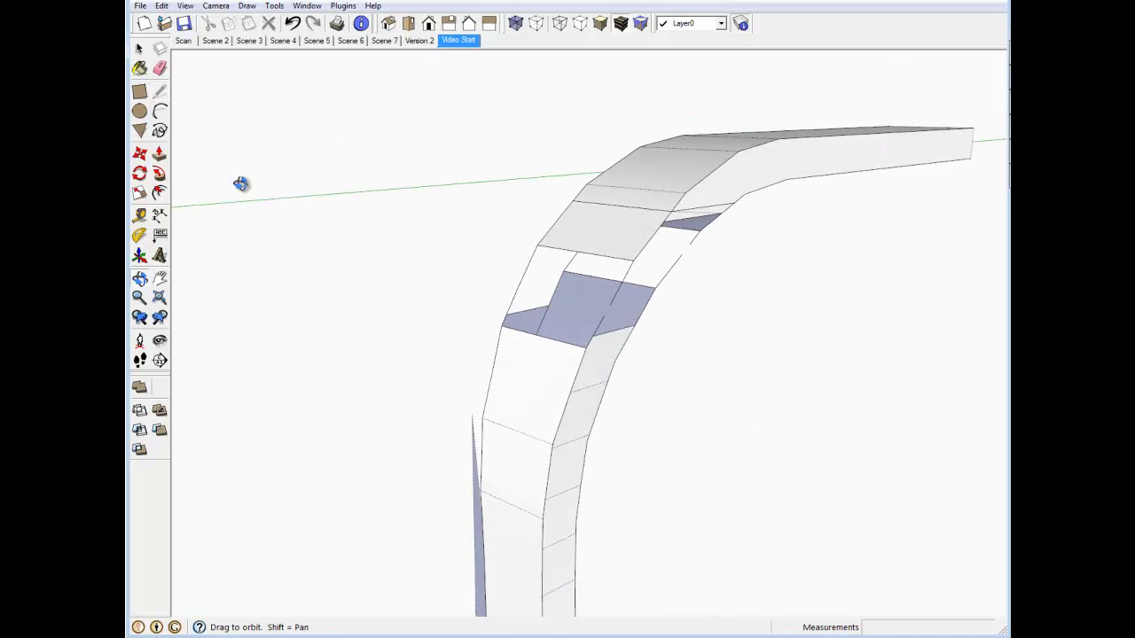
left_click(559, 269)
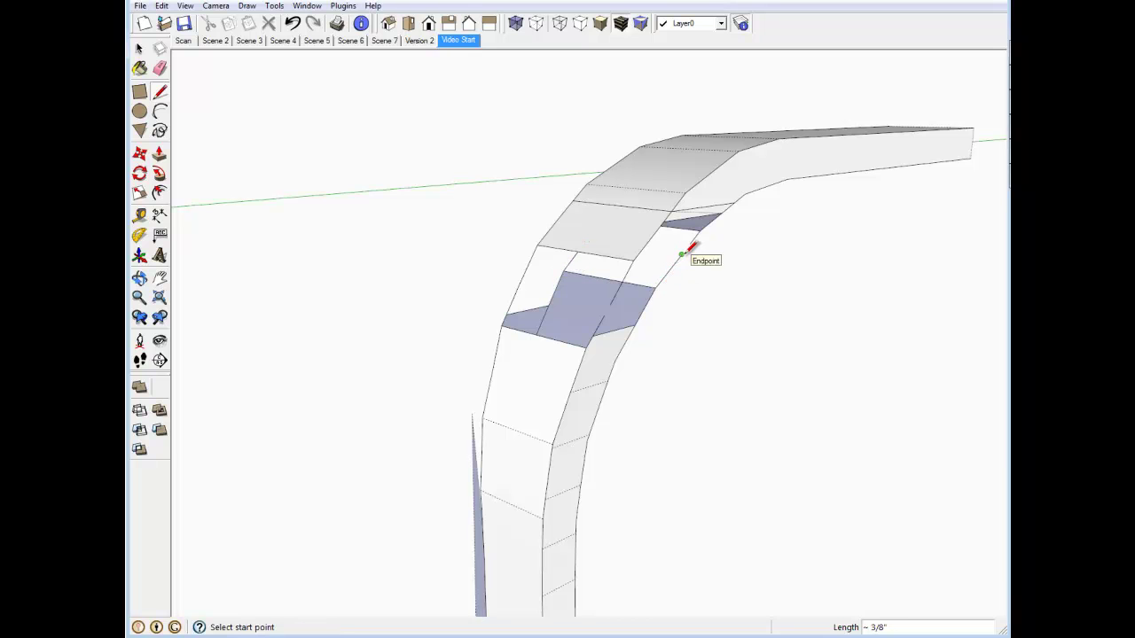
Draw further edges across the wall opening until faces close the remaining gap
left_click(683, 254)
left_click(694, 239)
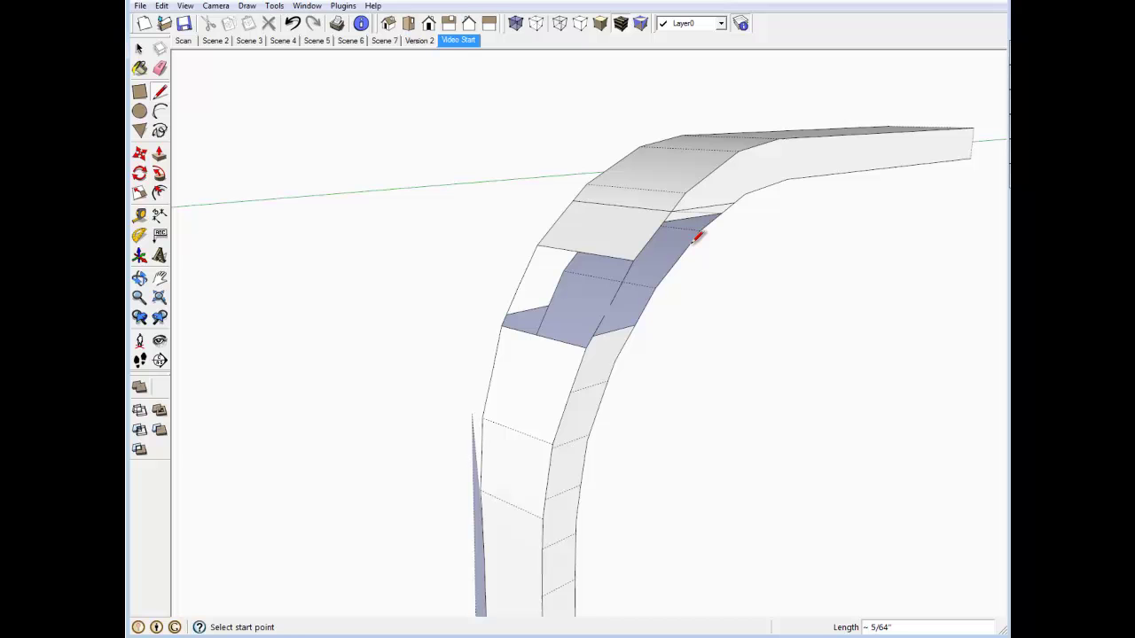
middle_click_drag(628, 240, 690, 220)
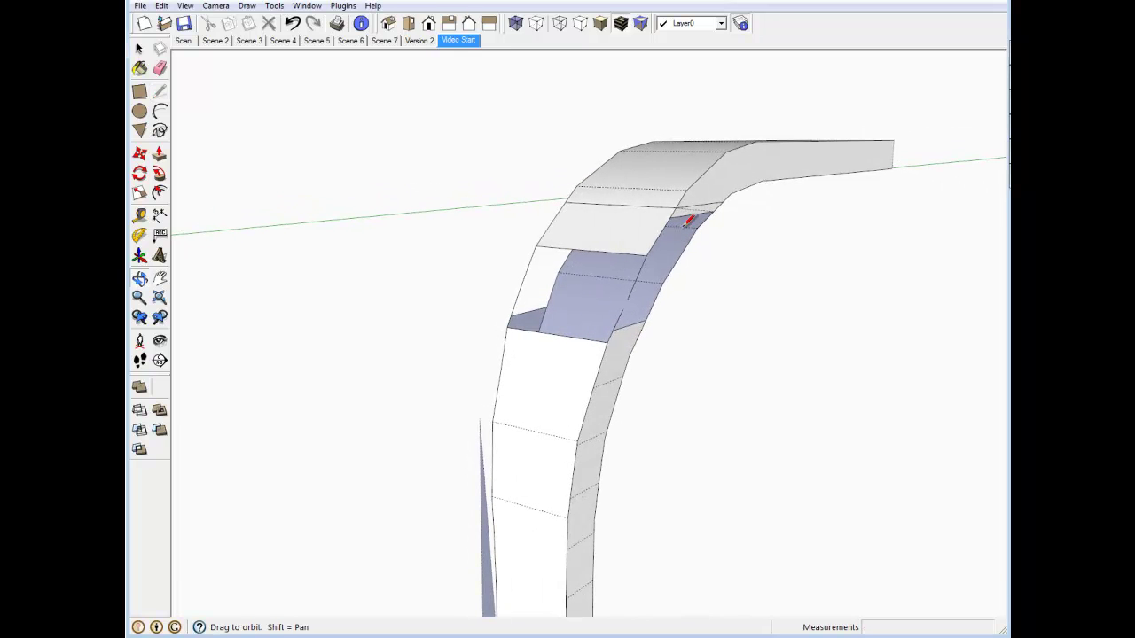
left_click(624, 309)
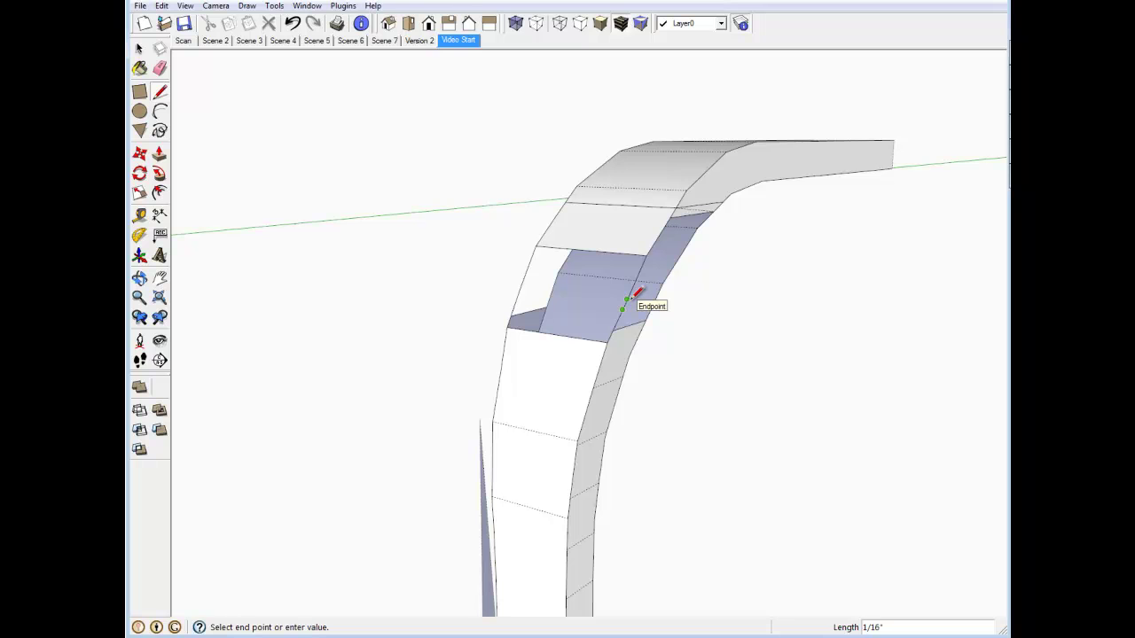
left_click(631, 299)
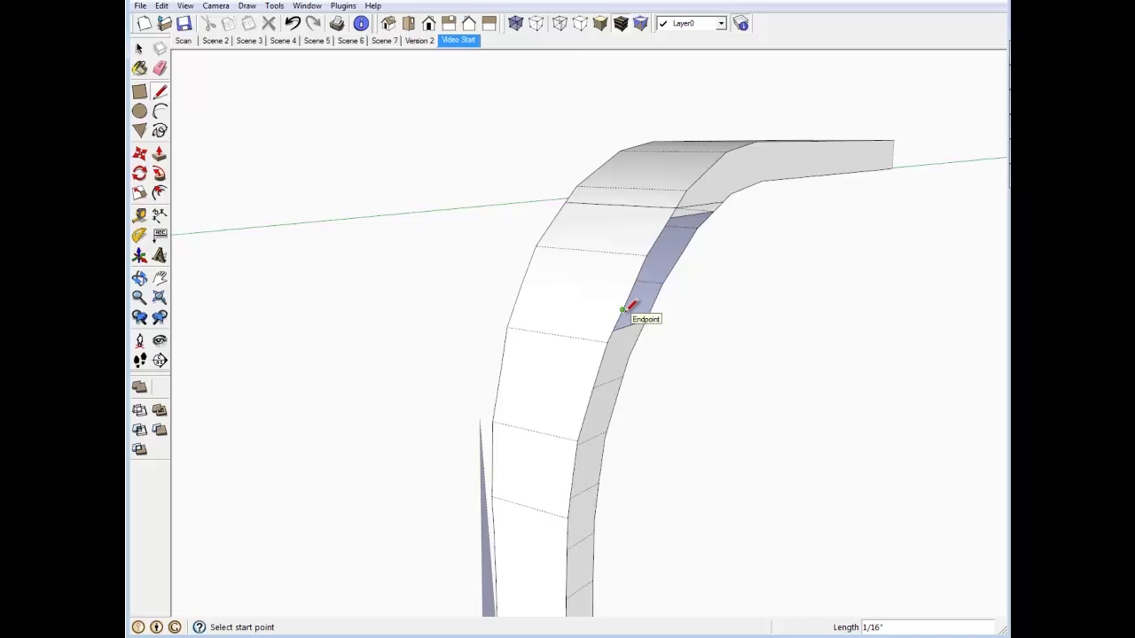
scroll(634, 275, "down", 3)
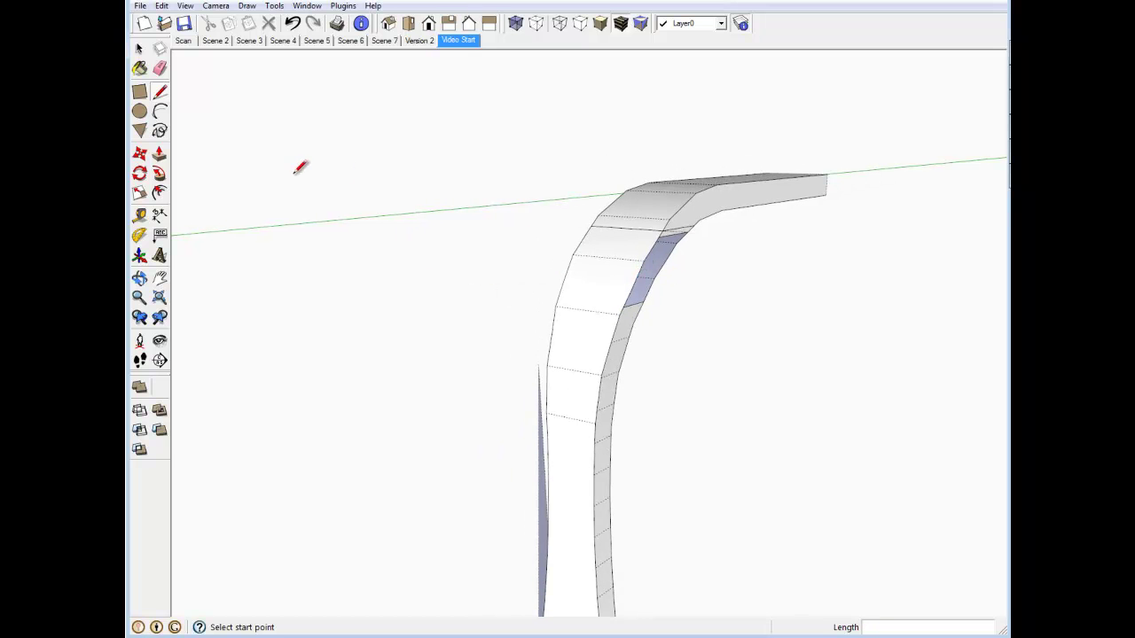
Erase the thin sliver edge along the strip's lower left side and zoom in
left_click(160, 69)
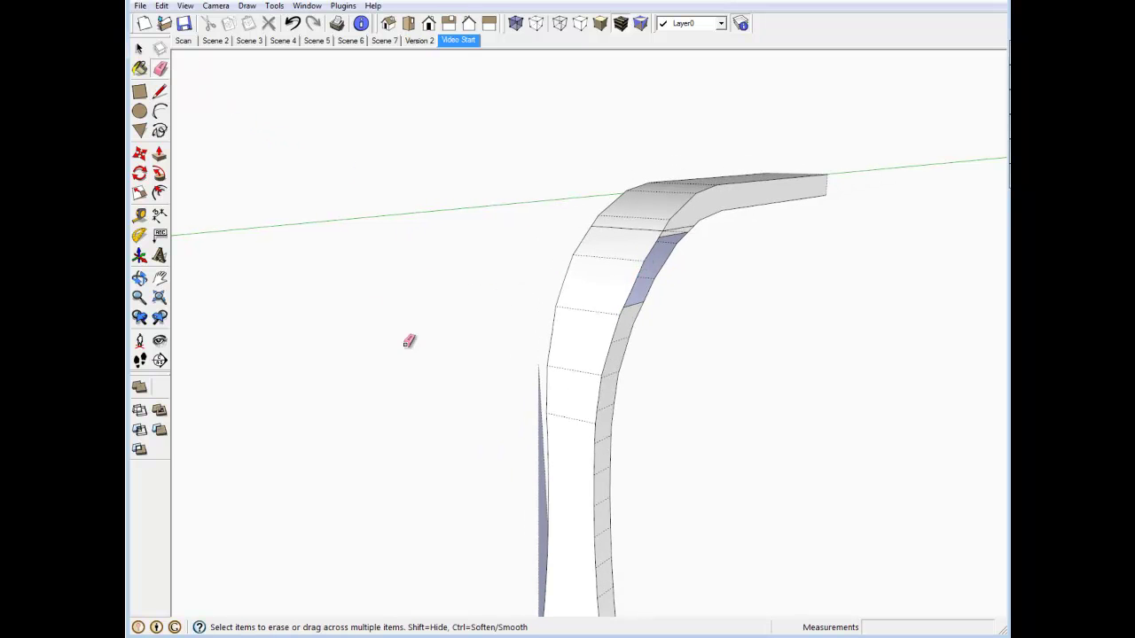
left_click(540, 375)
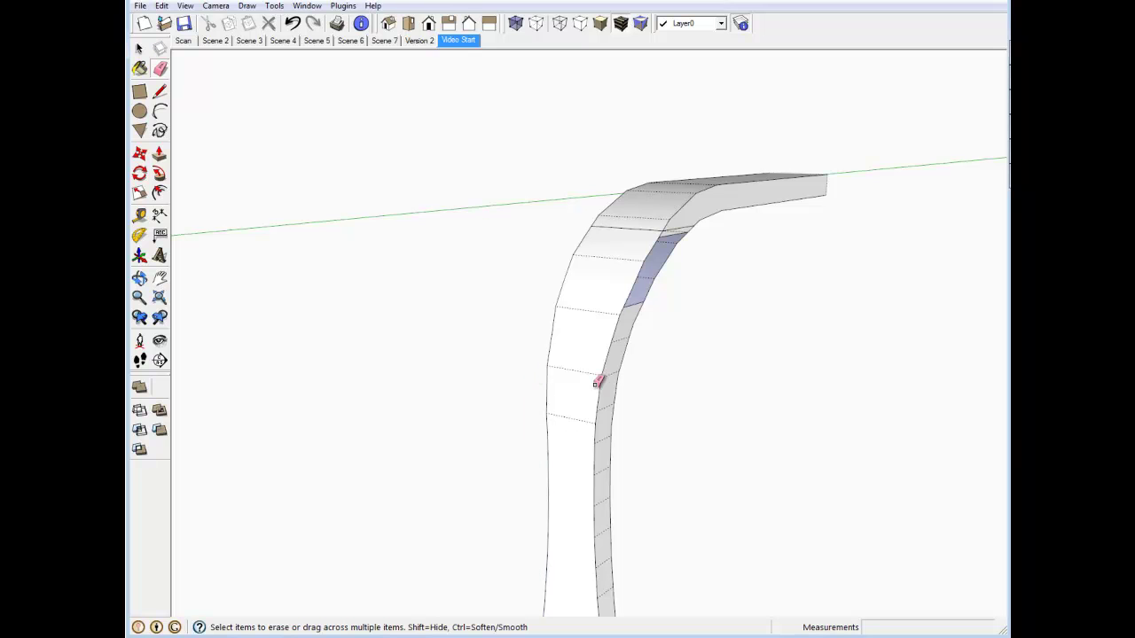
scroll(649, 246, "up", 2)
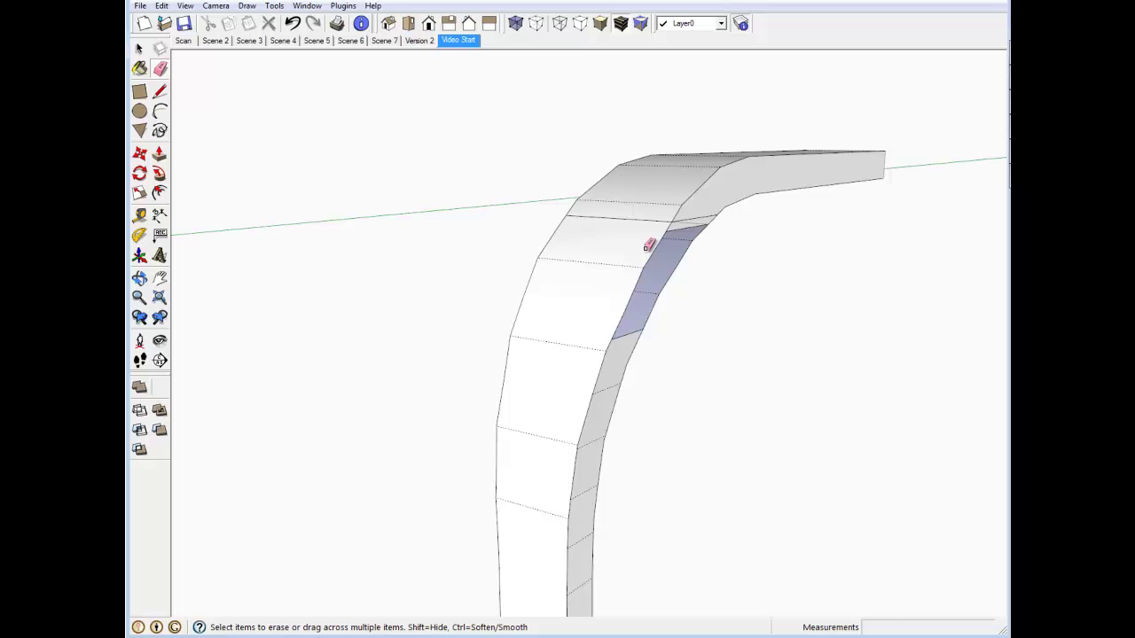
scroll(649, 245, "up", 3)
scroll(649, 246, "up", 1)
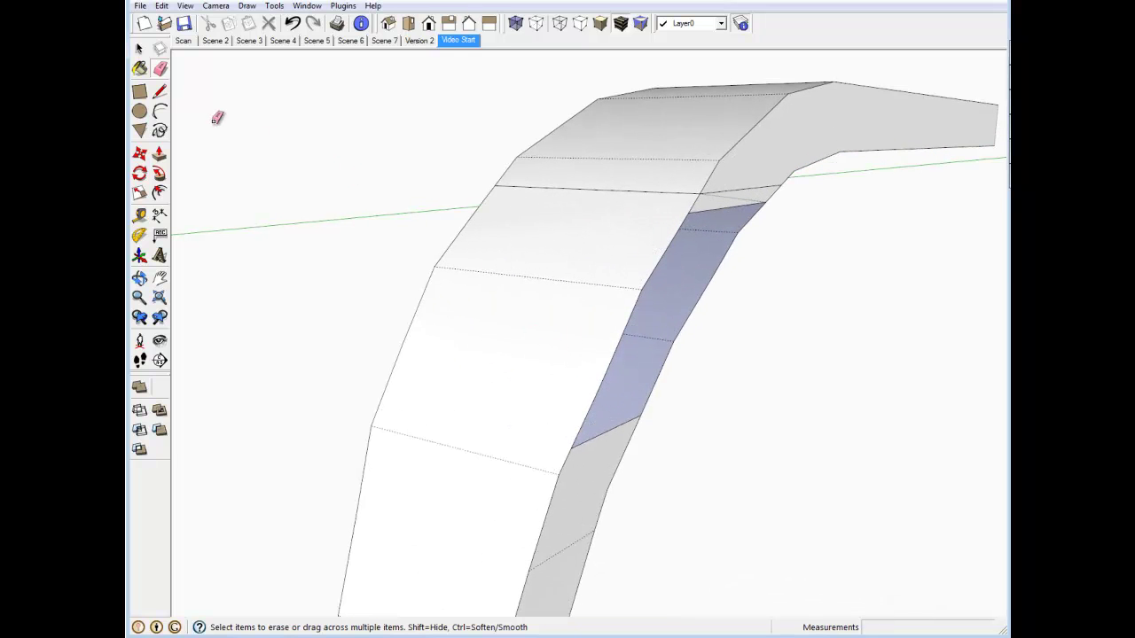
left_click(159, 91)
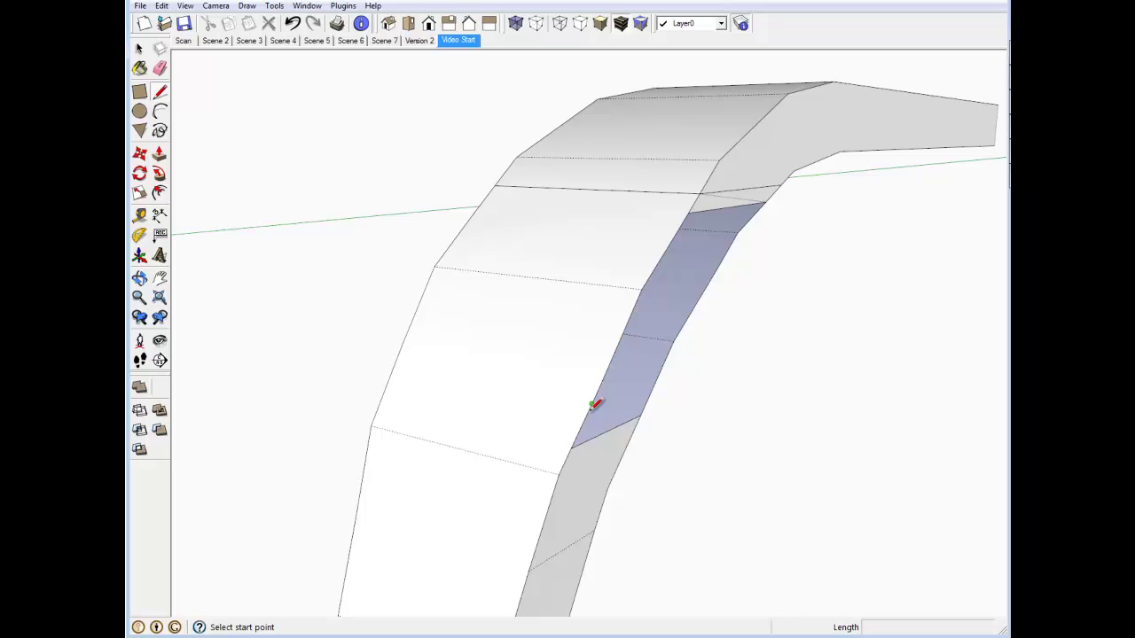
Draw corner-to-corner diagonals splitting the lower bluish faces into triangles
left_click(592, 404)
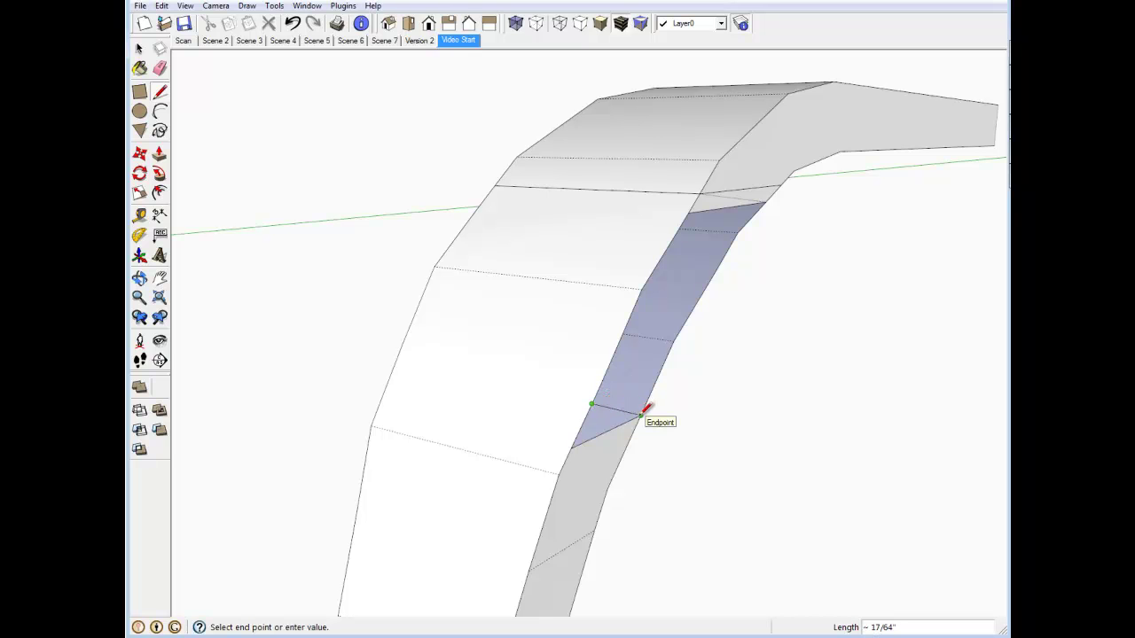
left_click(640, 414)
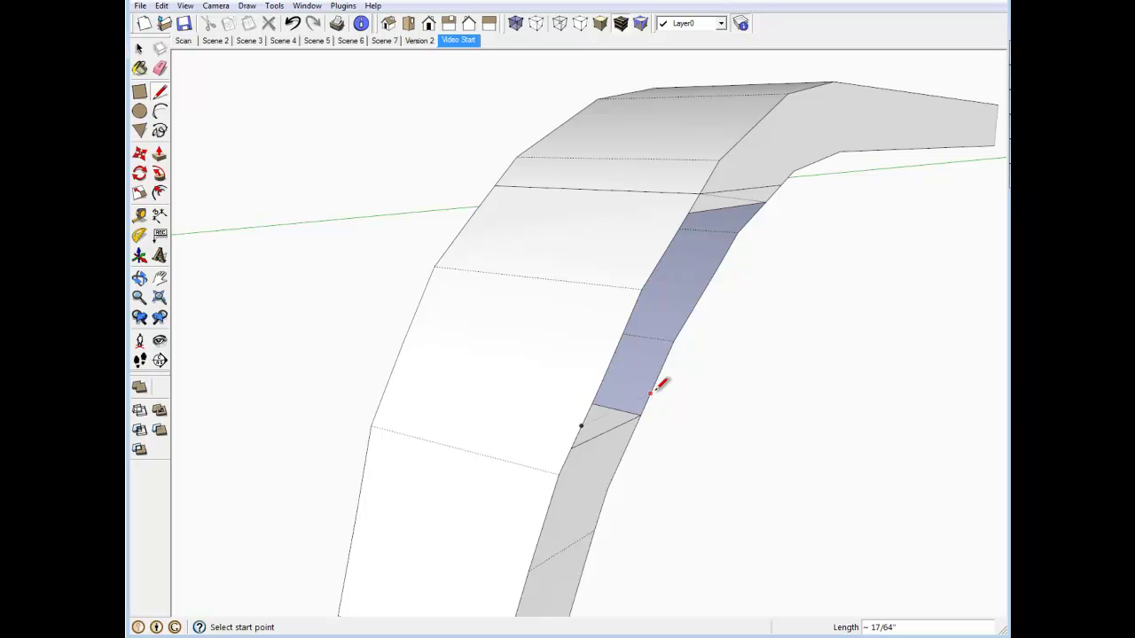
left_click(673, 342)
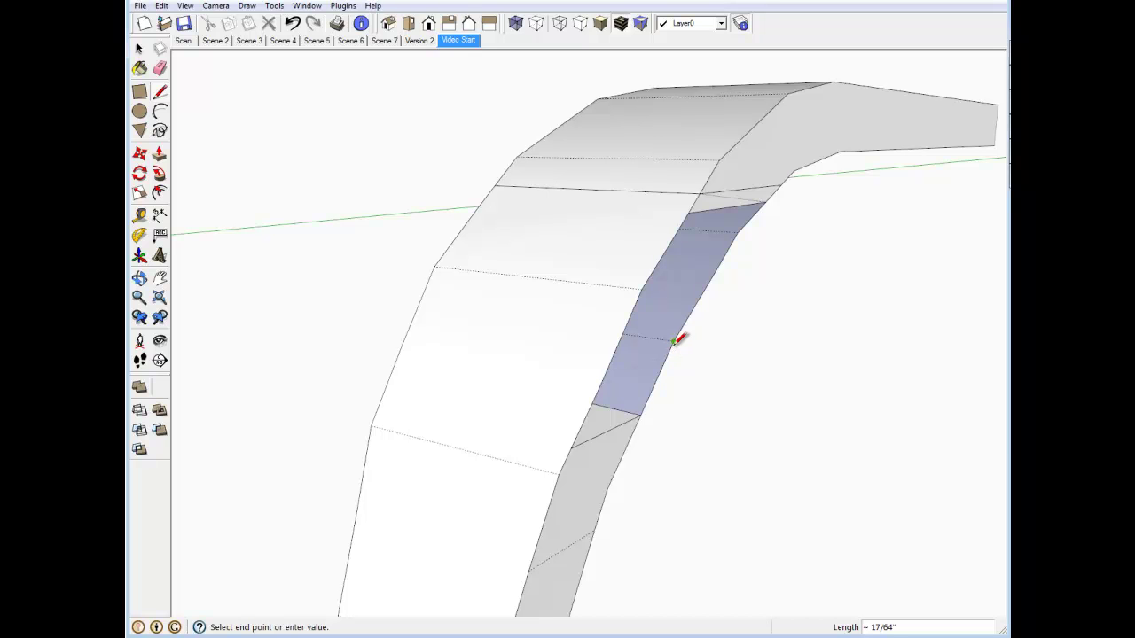
left_click(602, 382)
left_click(639, 411)
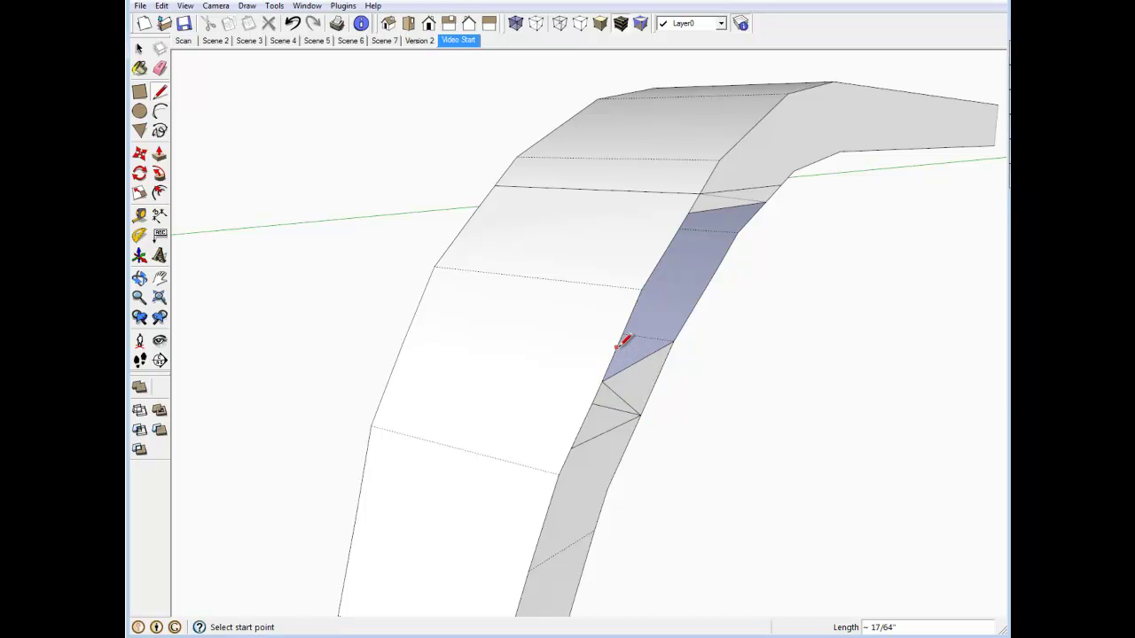
left_click(642, 288)
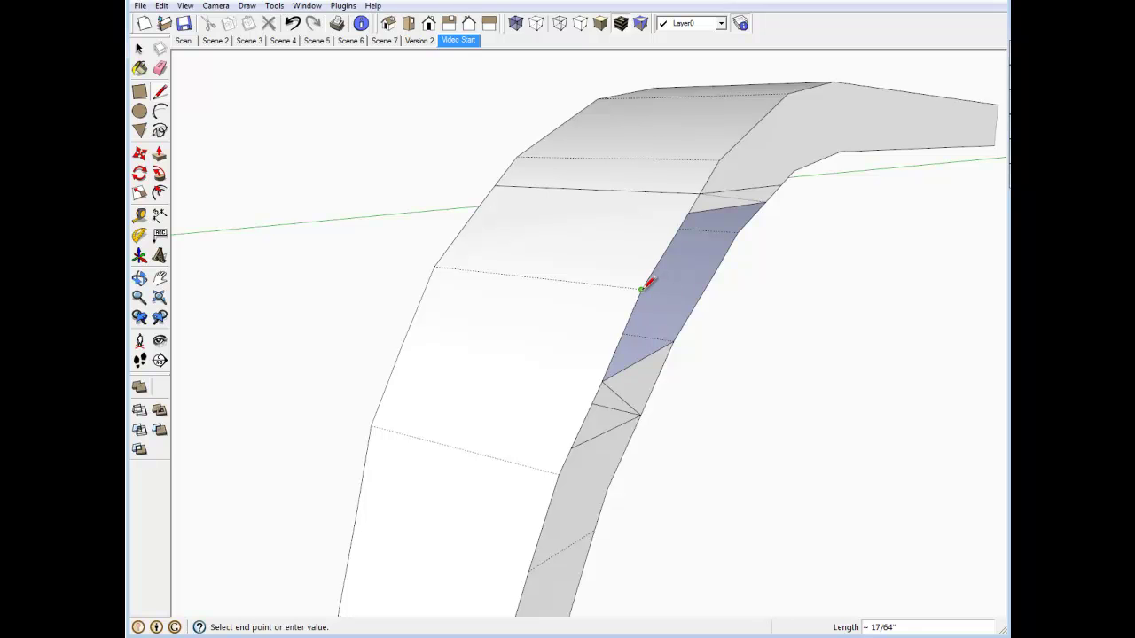
left_click(673, 338)
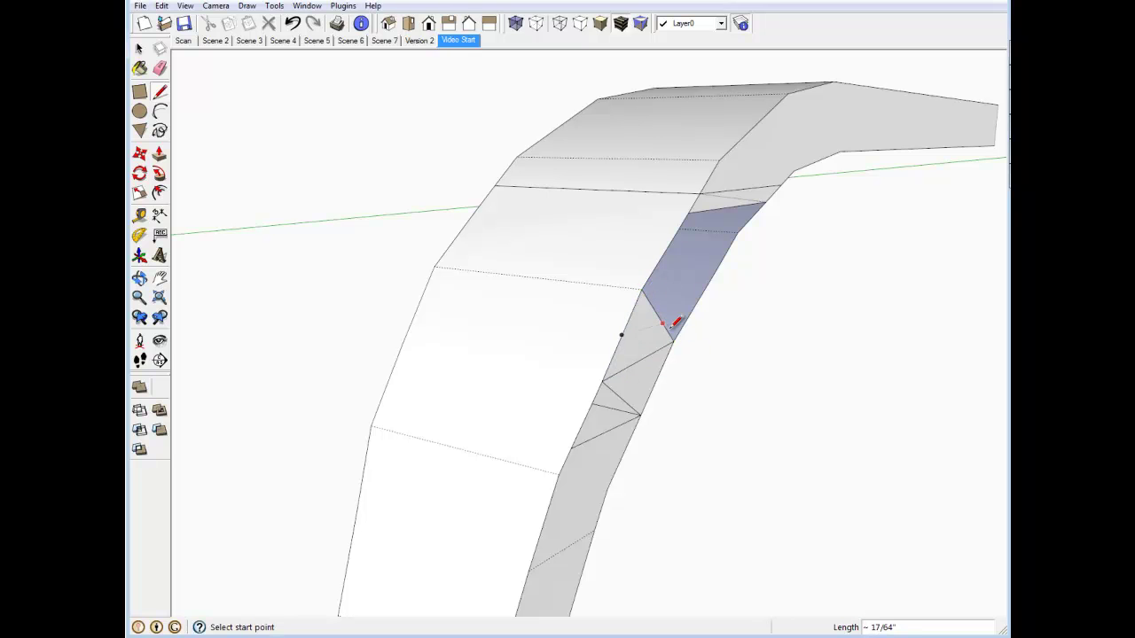
Zoom in and add diagonals across the upper bluish faces of the inner strip
scroll(681, 232, "up", 2)
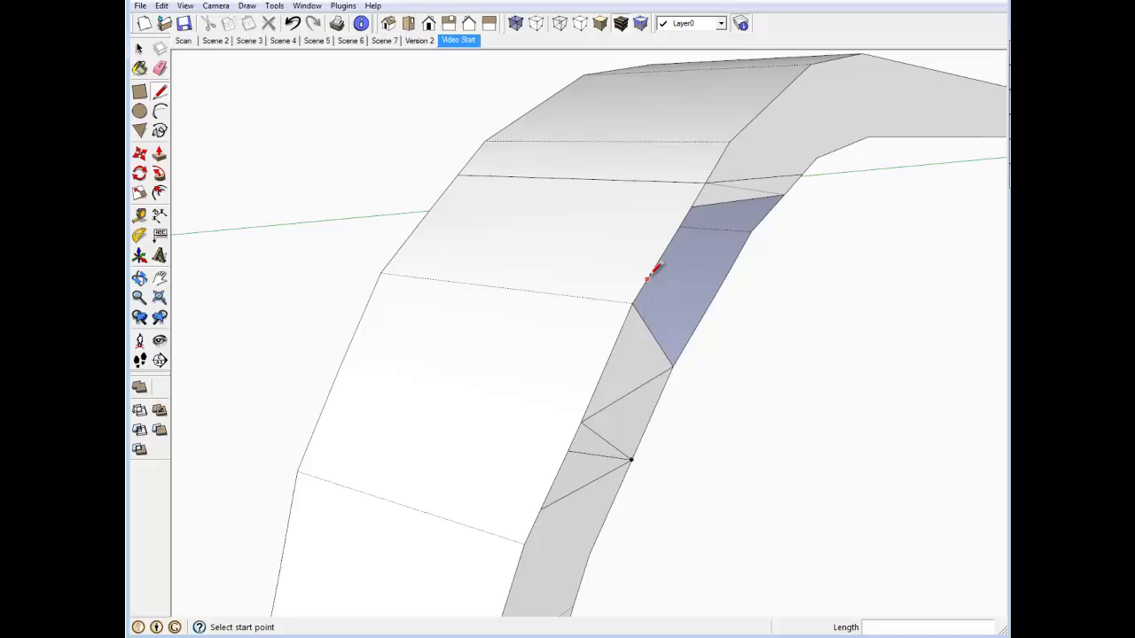
left_click(676, 231)
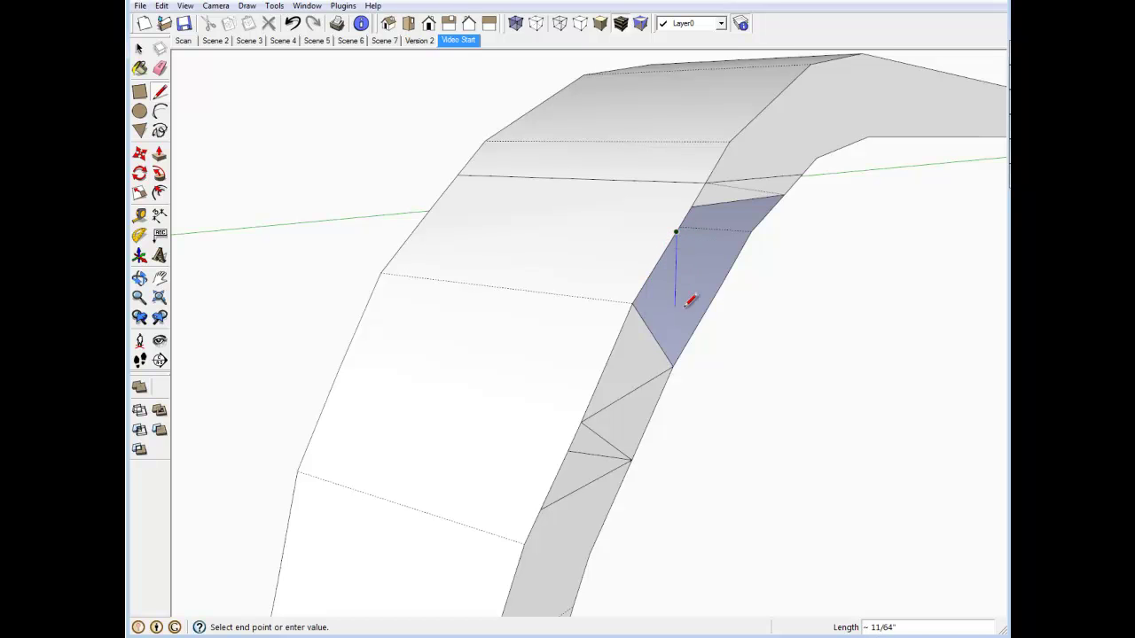
left_click(672, 364)
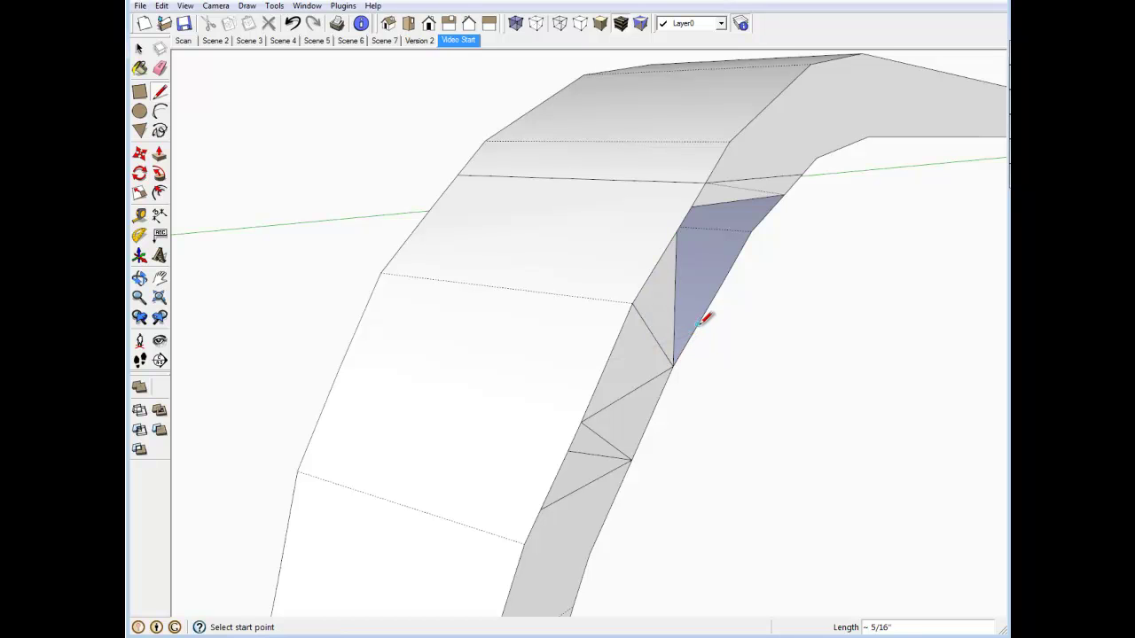
left_click(721, 285)
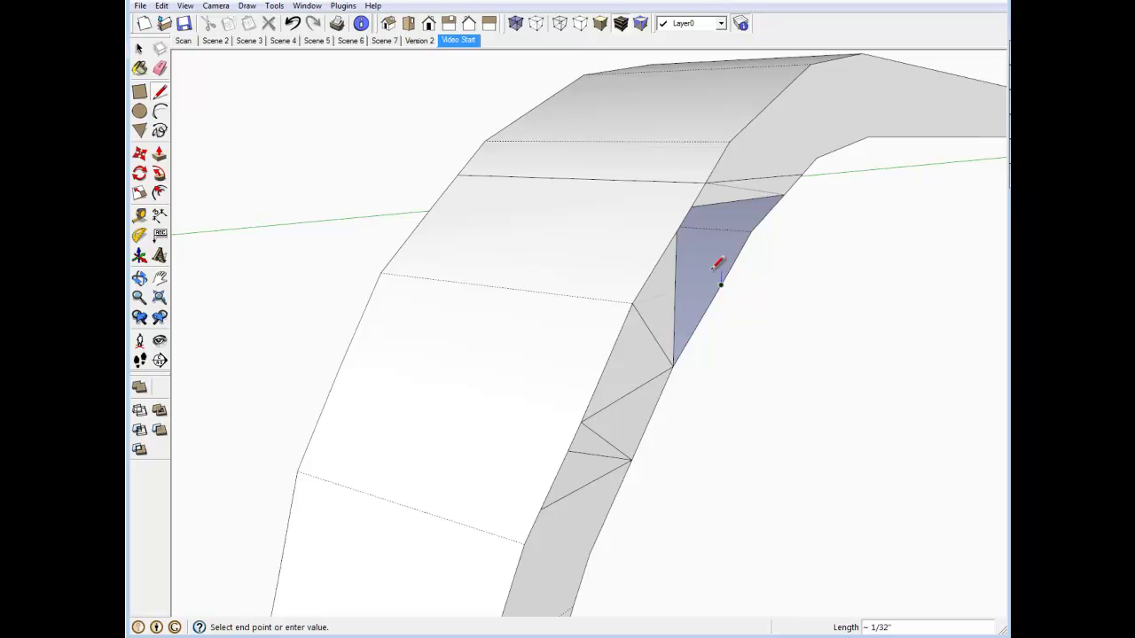
left_click(677, 233)
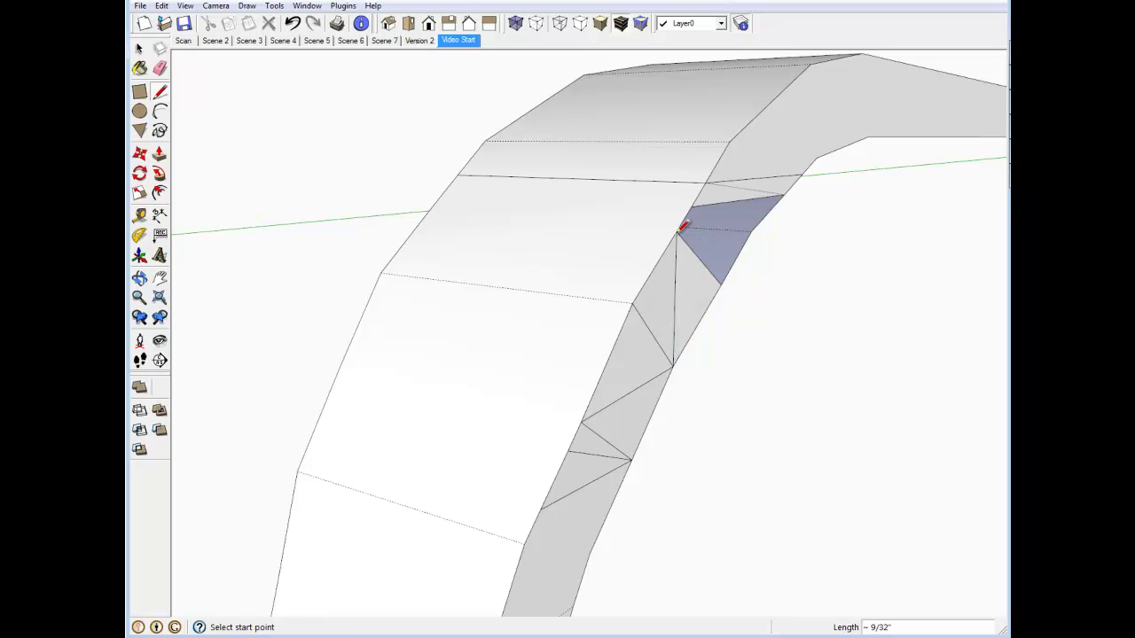
left_click(734, 261)
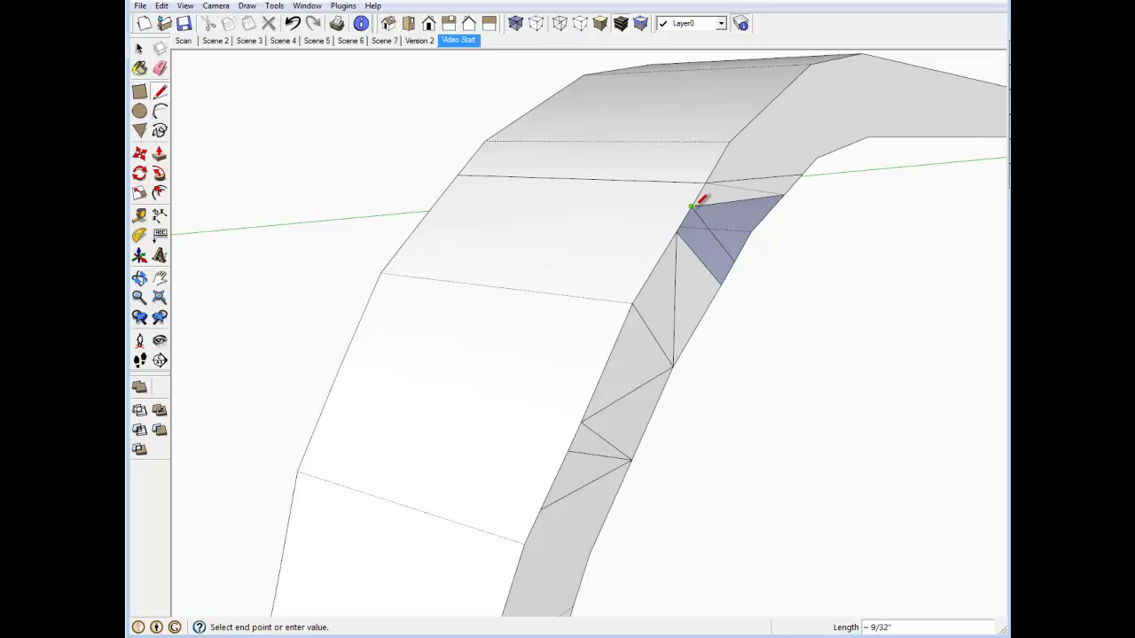
Finish the pending edge and draw lines to the lower vertex, splitting the blue face
scroll(700, 201, "up", 4)
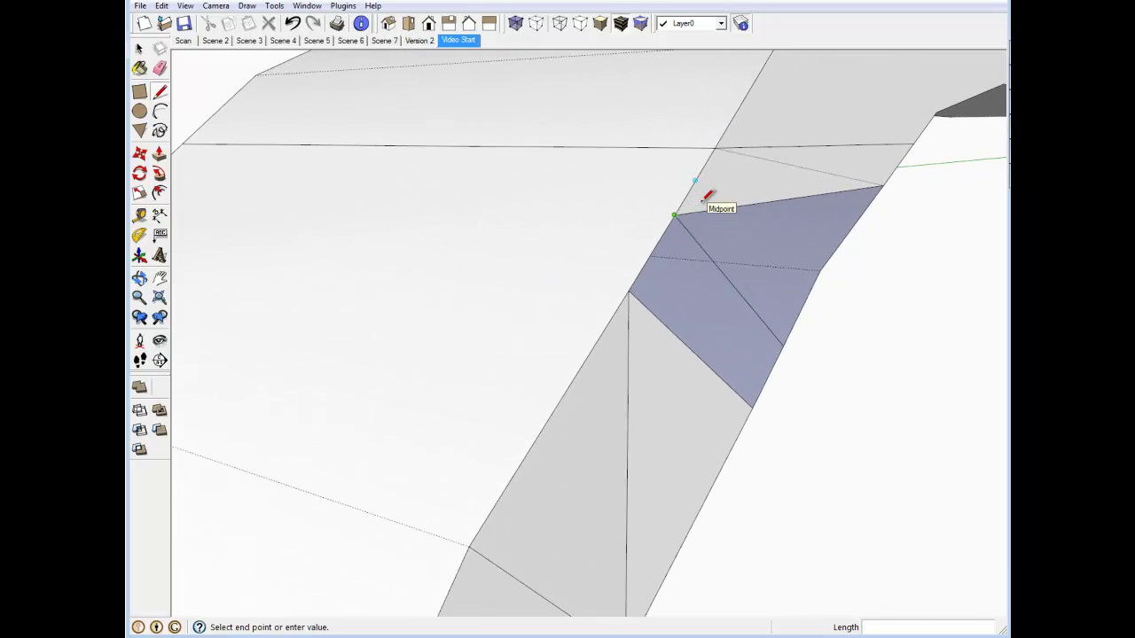
scroll(706, 197, "up", 1)
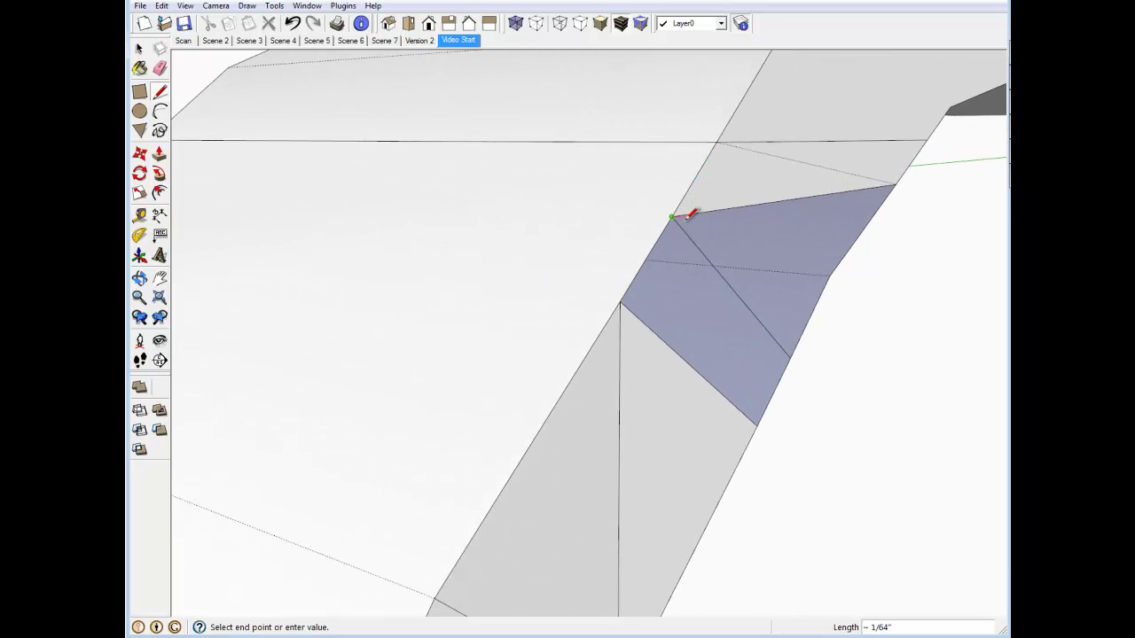
left_click(621, 301)
left_click(621, 301)
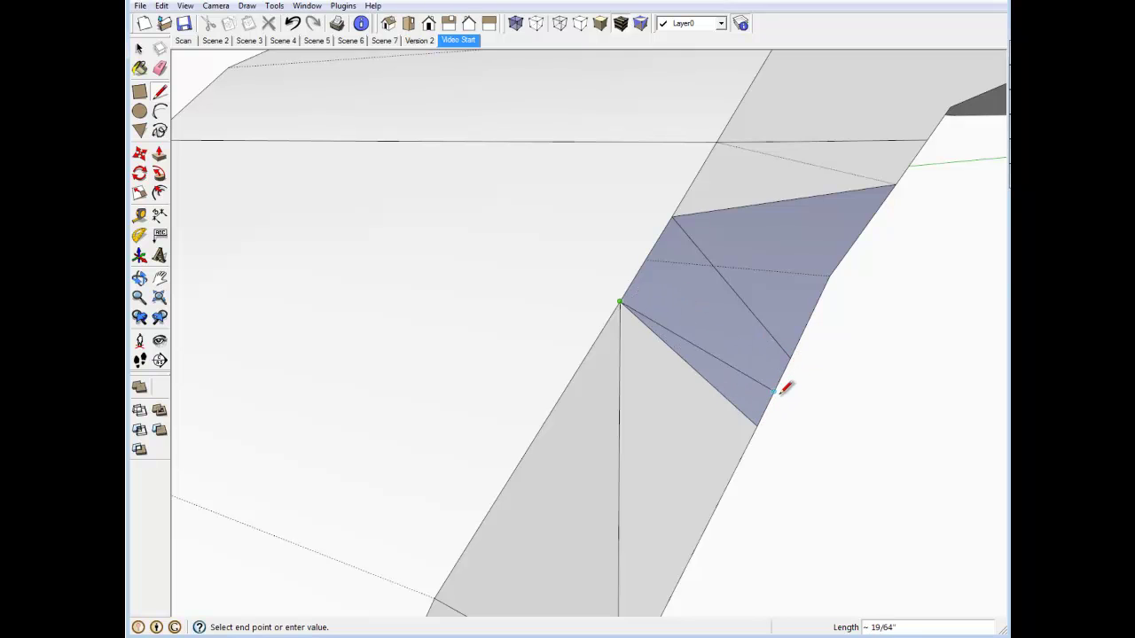
left_click(789, 358)
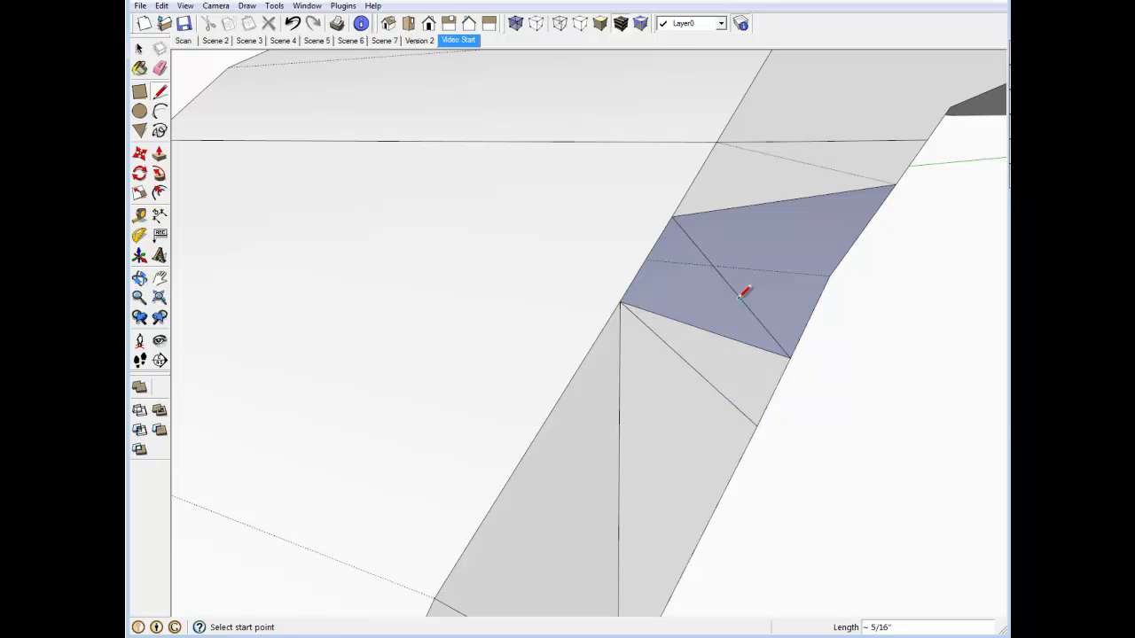
left_click(649, 254)
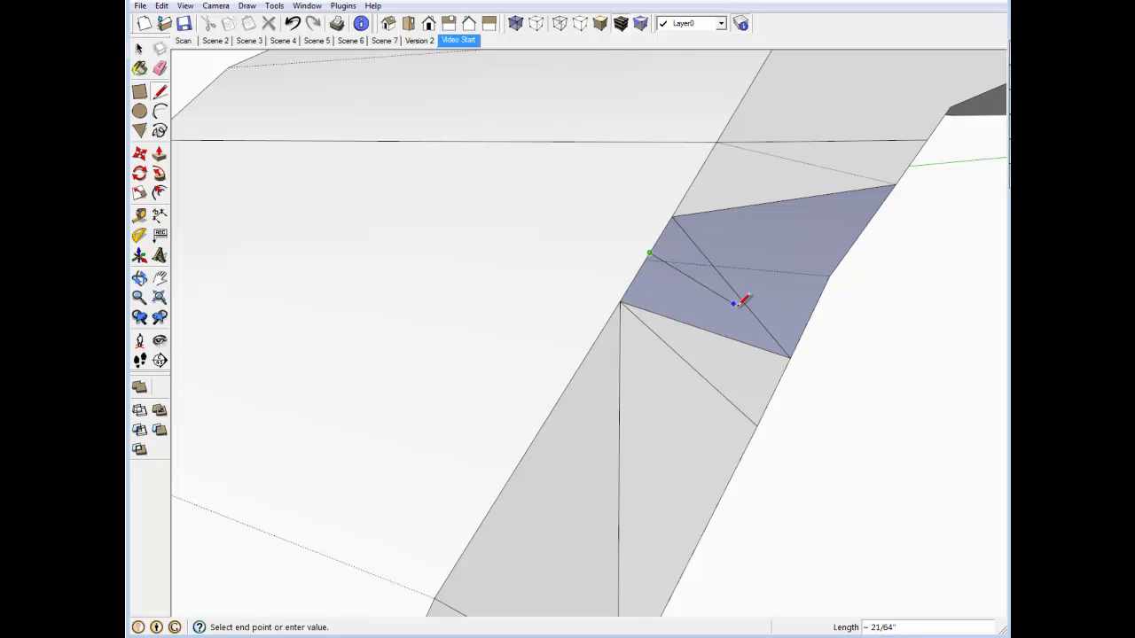
left_click(787, 355)
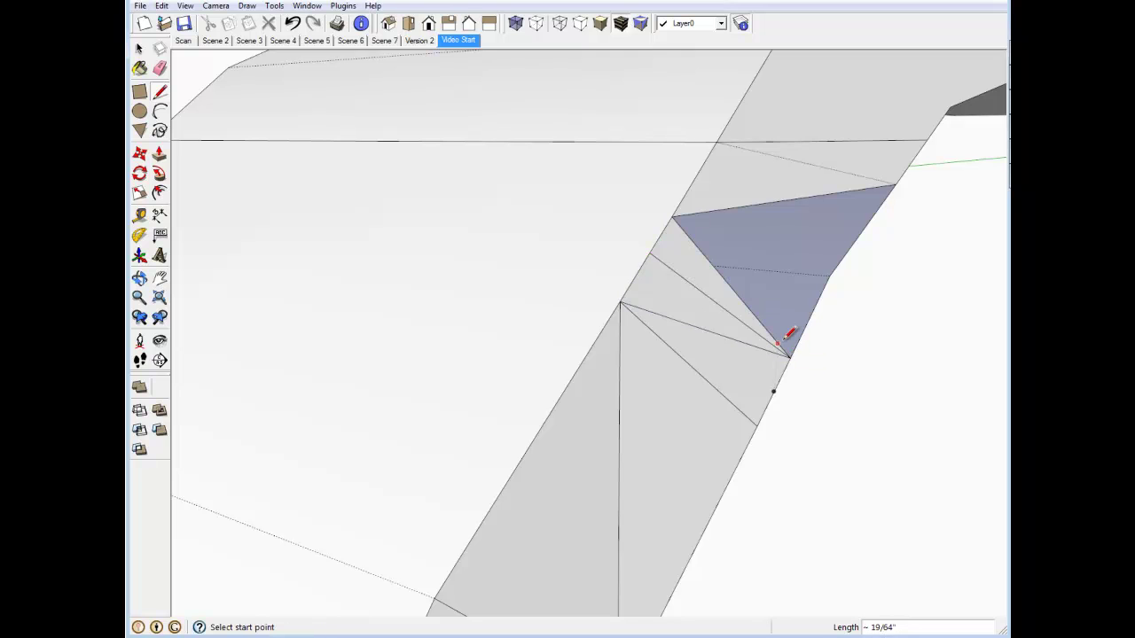
Fan lines from the right edge to the left vertex, filling the last sliver with triangles
left_click(830, 275)
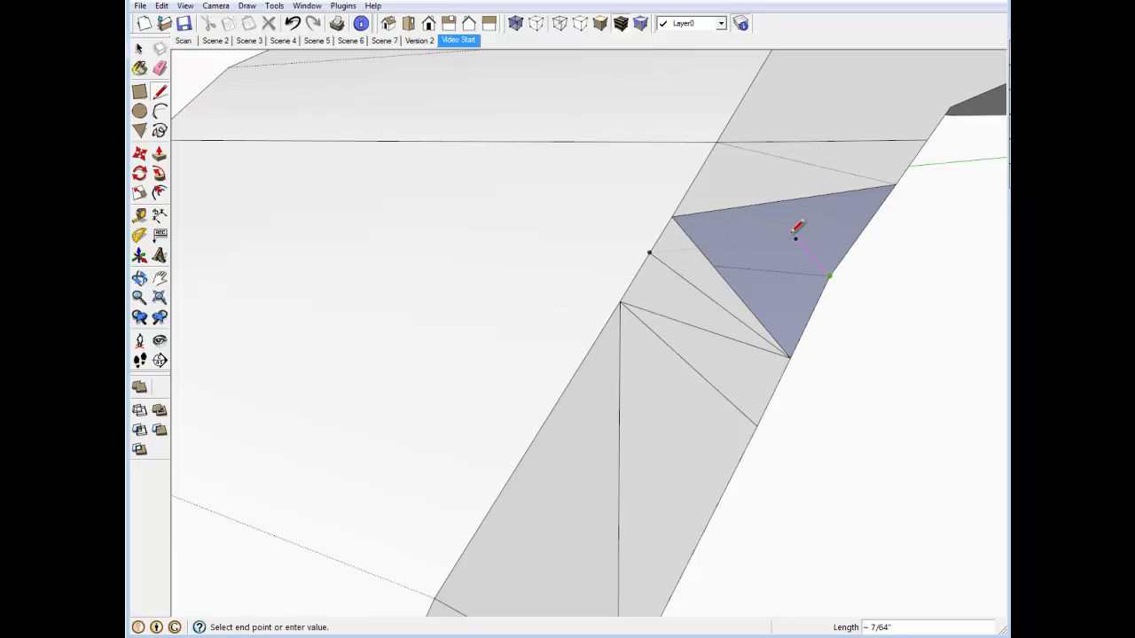
left_click(674, 217)
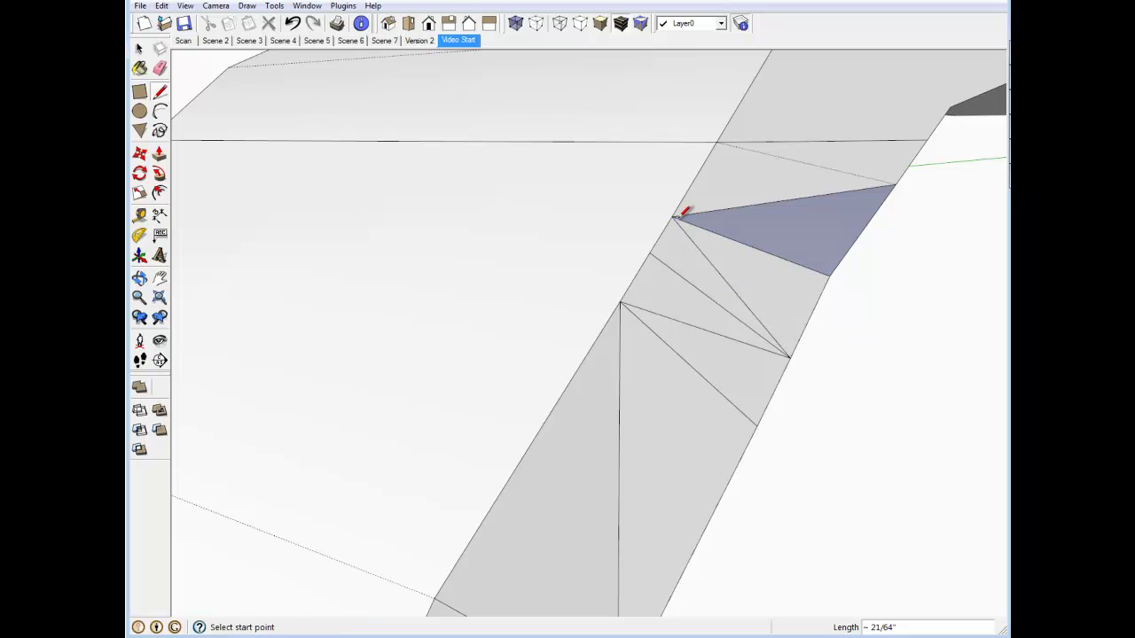
left_click(874, 215)
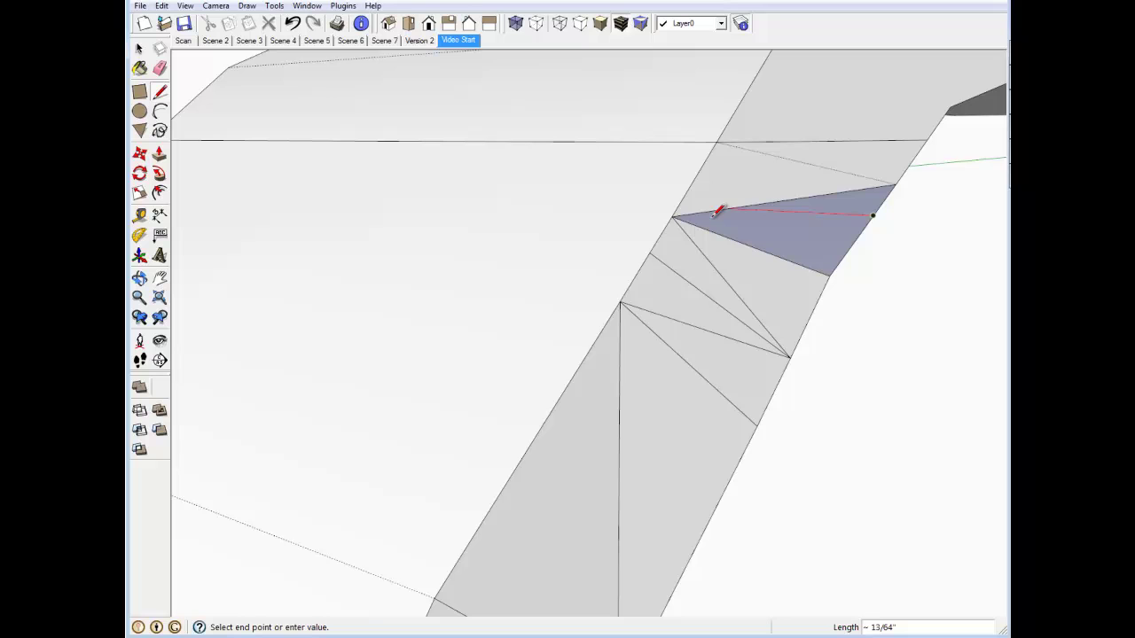
left_click(673, 216)
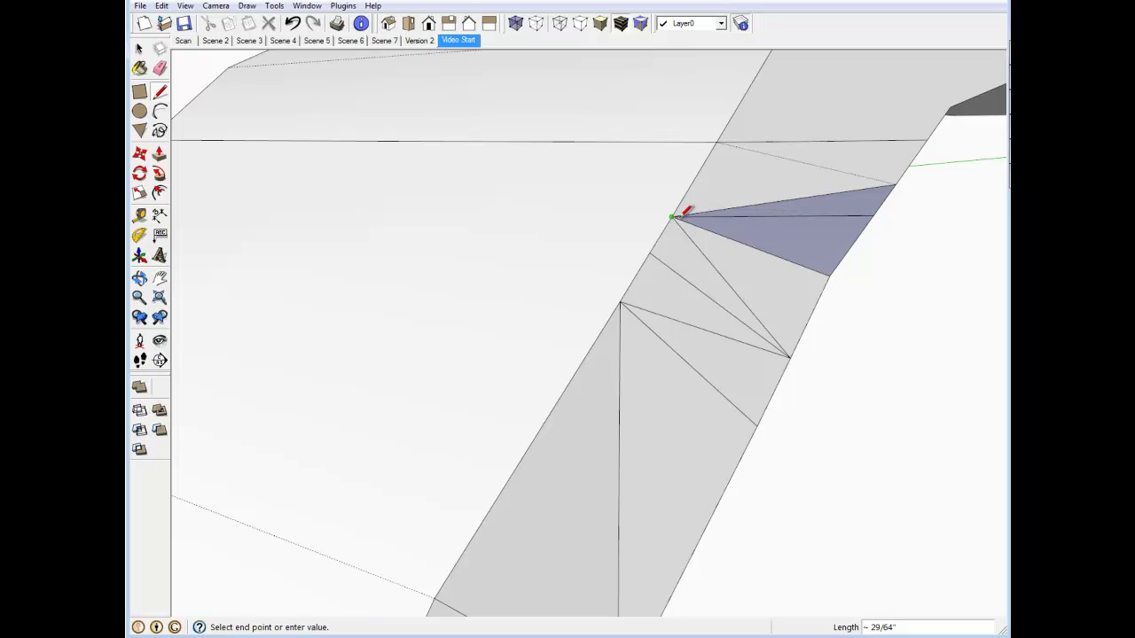
left_click(860, 235)
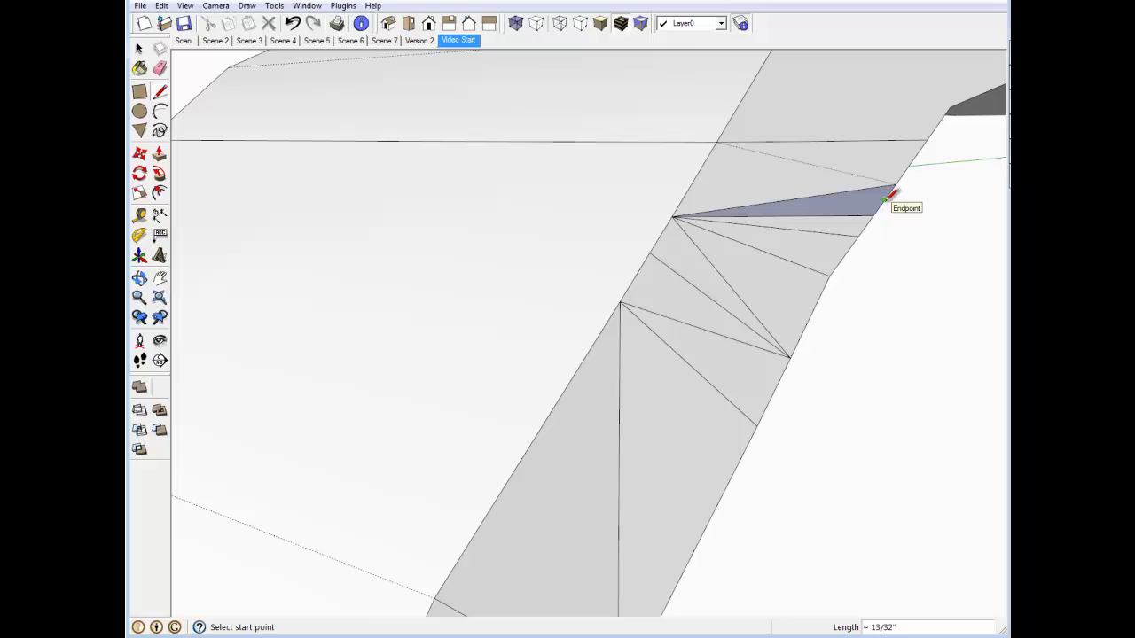
left_click(884, 200)
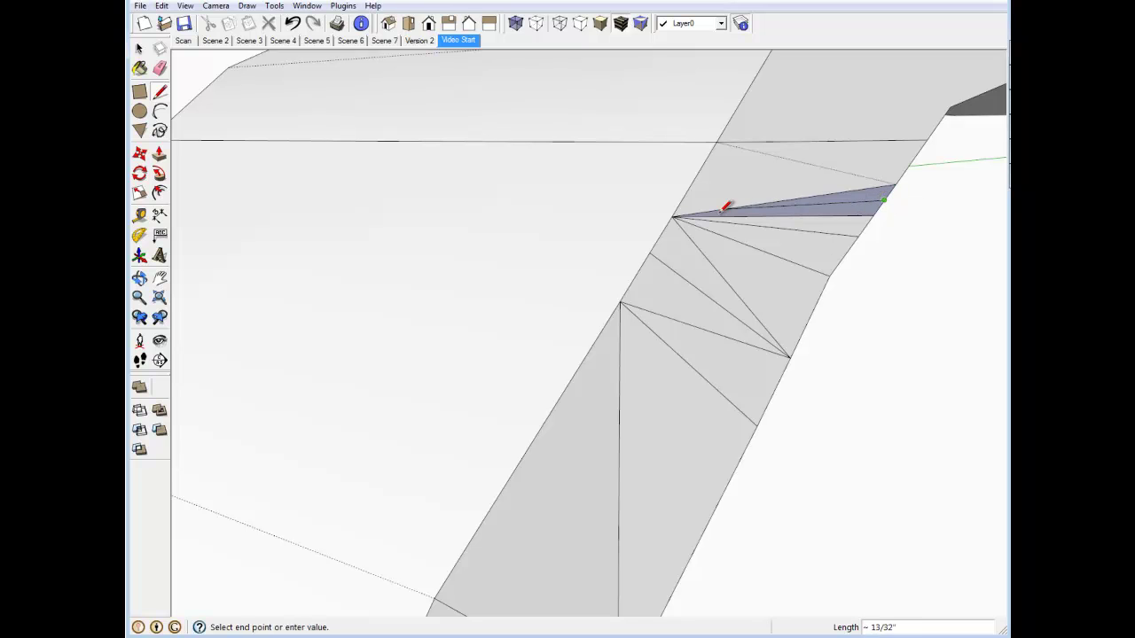
left_click(673, 215)
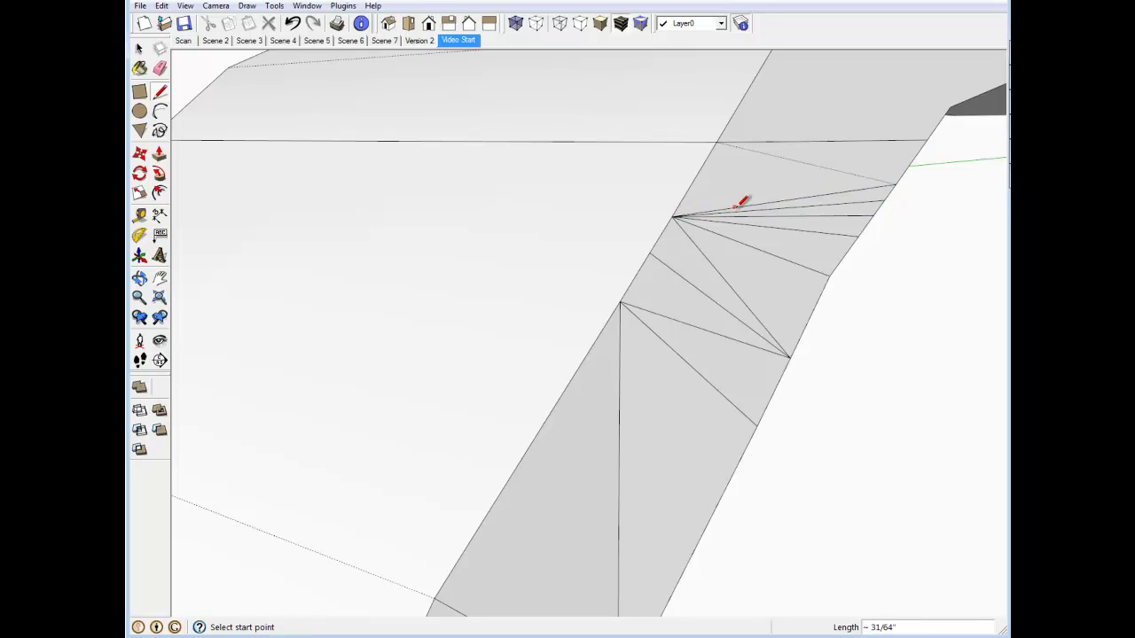
scroll(742, 204, "down", 4)
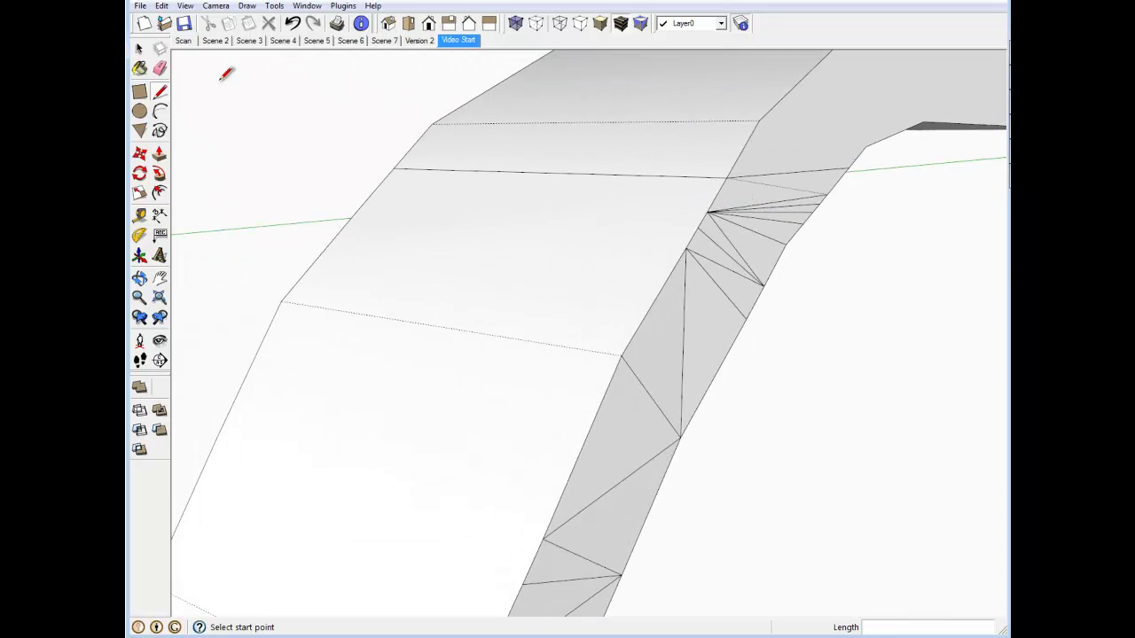
Soften the top ridge edge and the triangle edges down the bail's side wall with the Eraser
left_click(160, 68)
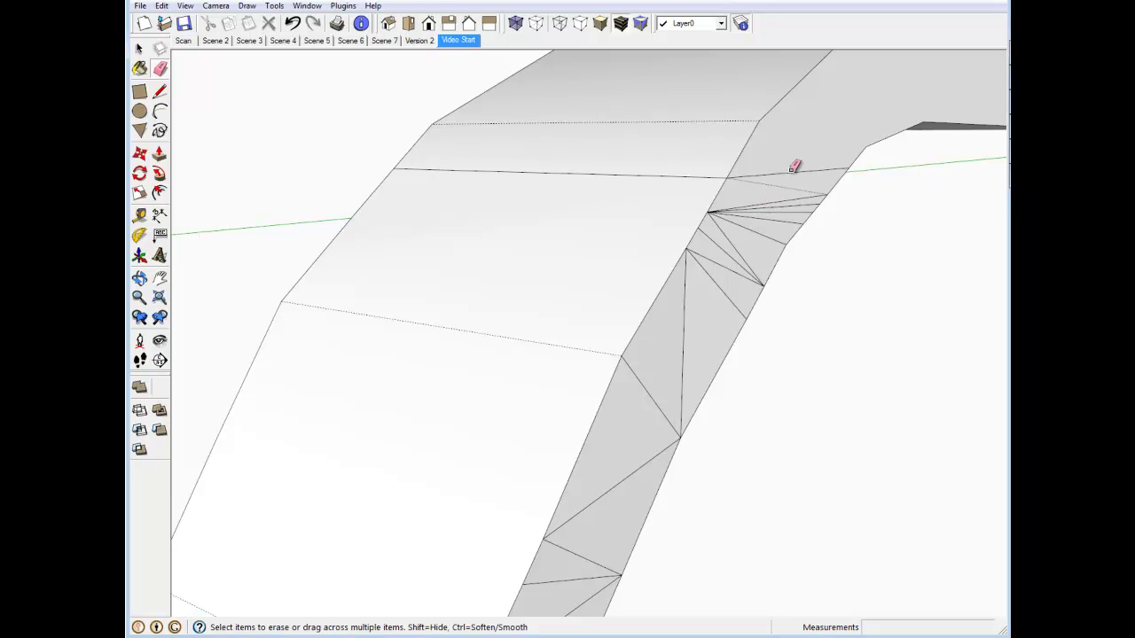
mouse_move(793, 167)
left_mouse_down()
mouse_move(674, 311)
mouse_move(635, 399)
mouse_move(641, 466)
left_mouse_up()
scroll(752, 187, "down", 5)
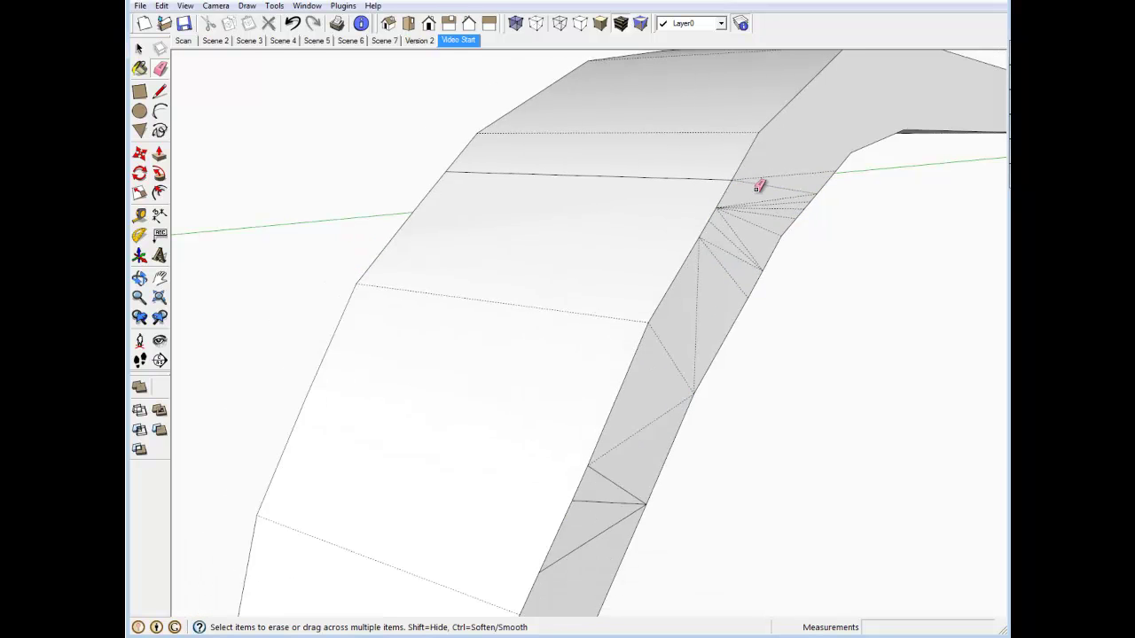
left_click_drag(700, 312, 679, 357)
scroll(697, 307, "down", 3)
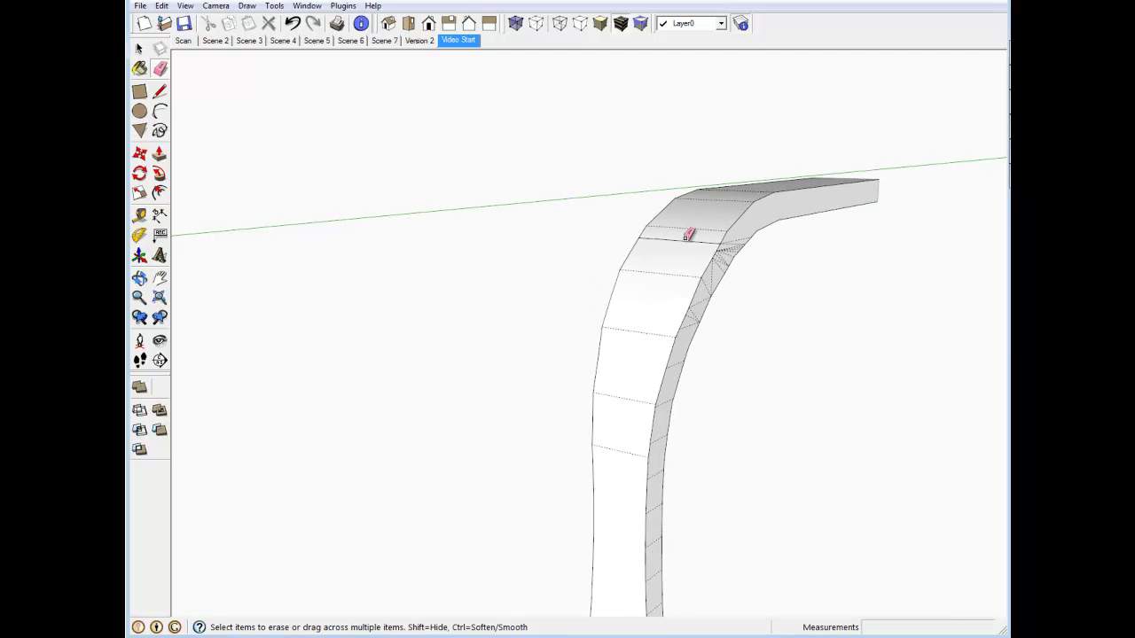
left_click_drag(687, 239, 685, 248)
scroll(710, 244, "up", 3)
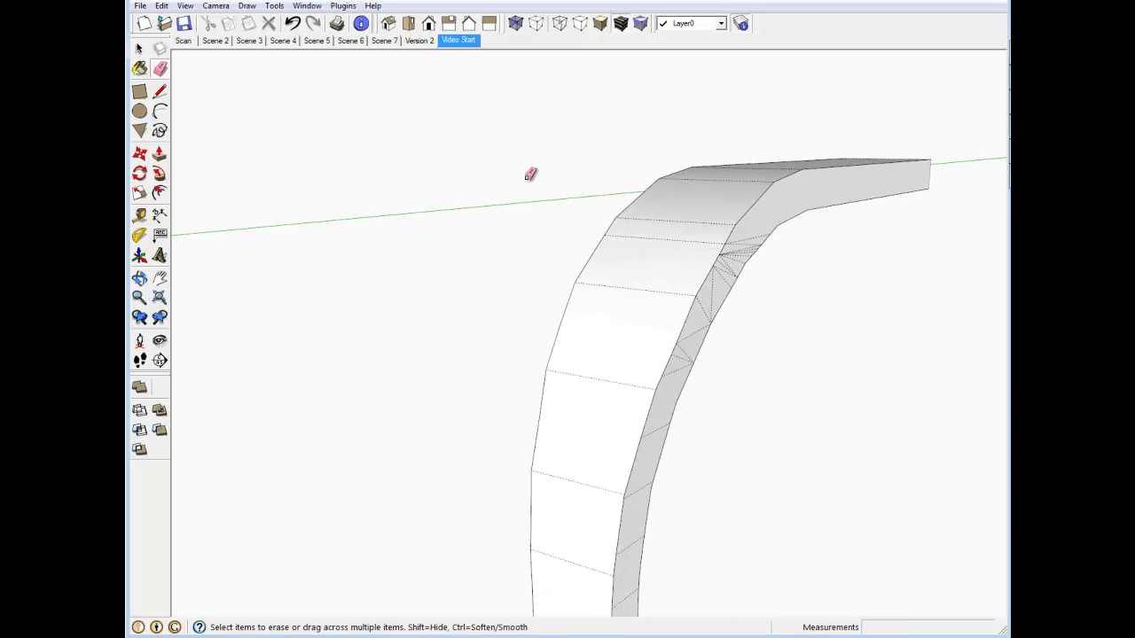
Turn off Hidden Geometry in the View menu so the dashed triangle edges disappear
left_click(184, 6)
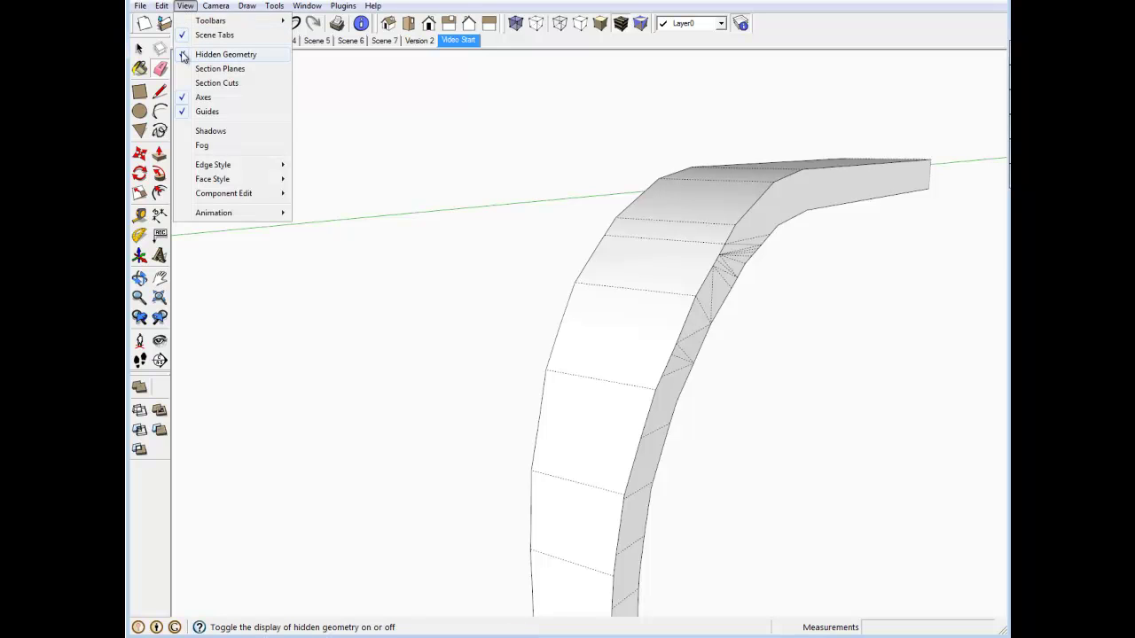
left_click(212, 54)
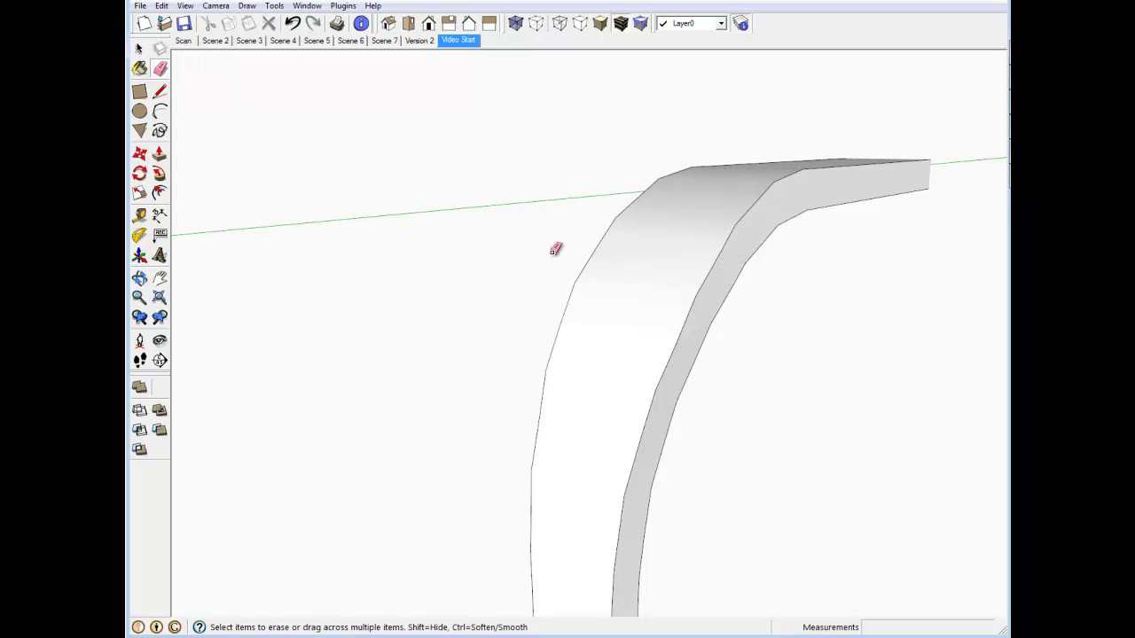
scroll(690, 218, "down", 2)
Zoom and orbit around the bail to inspect its smooth leg and bend surface
scroll(695, 216, "down", 4)
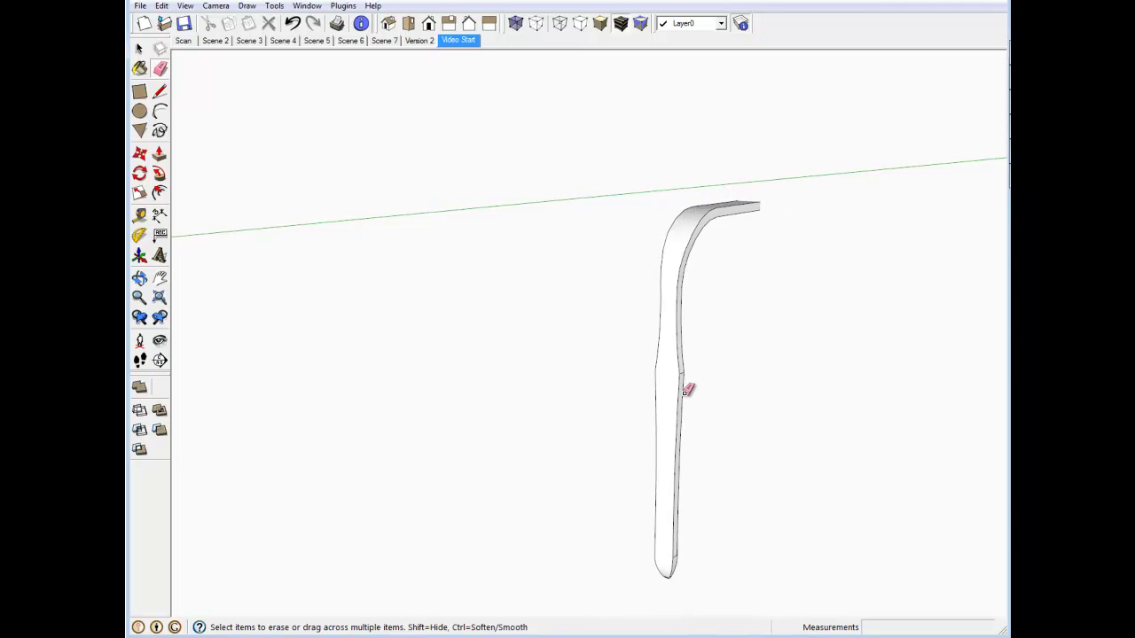
scroll(675, 215, "down", 3)
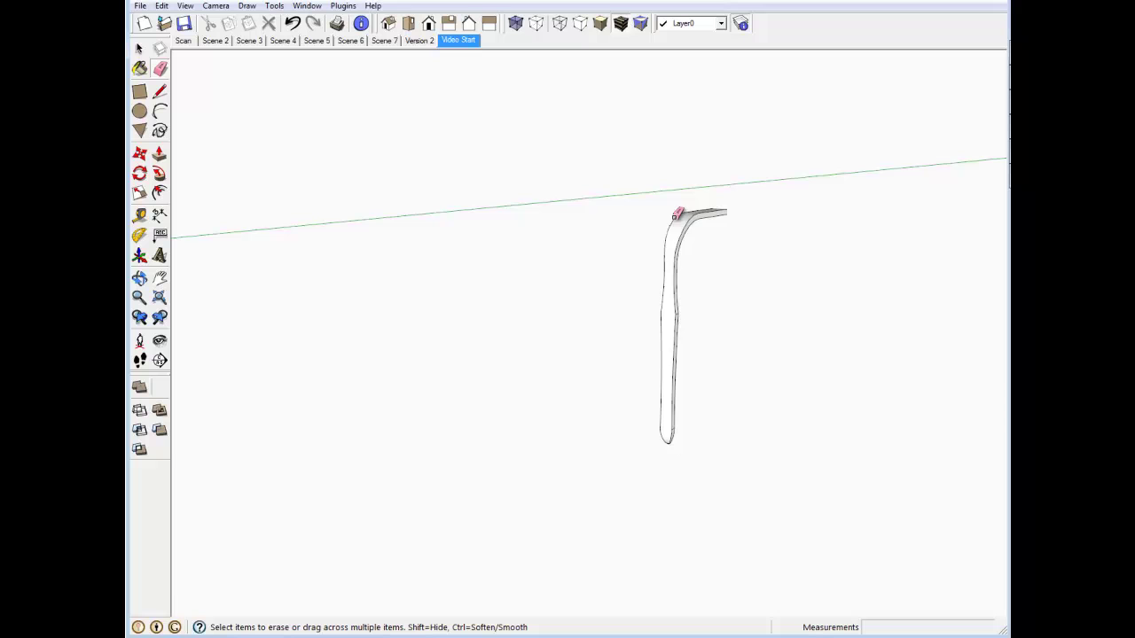
scroll(671, 382, "up", 1)
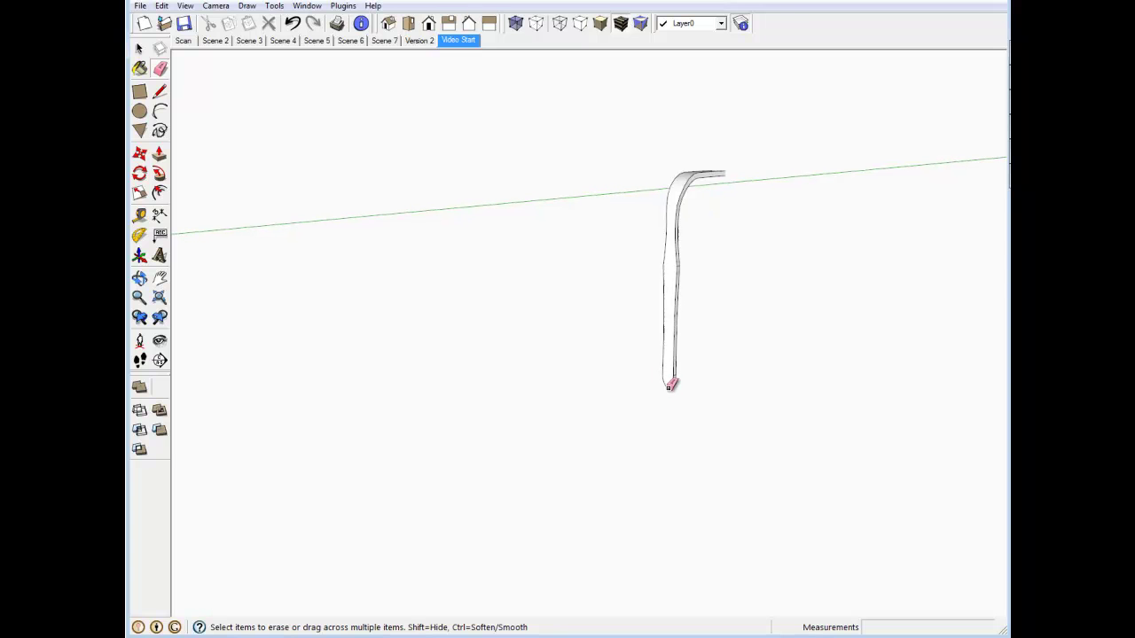
scroll(688, 180, "up", 2)
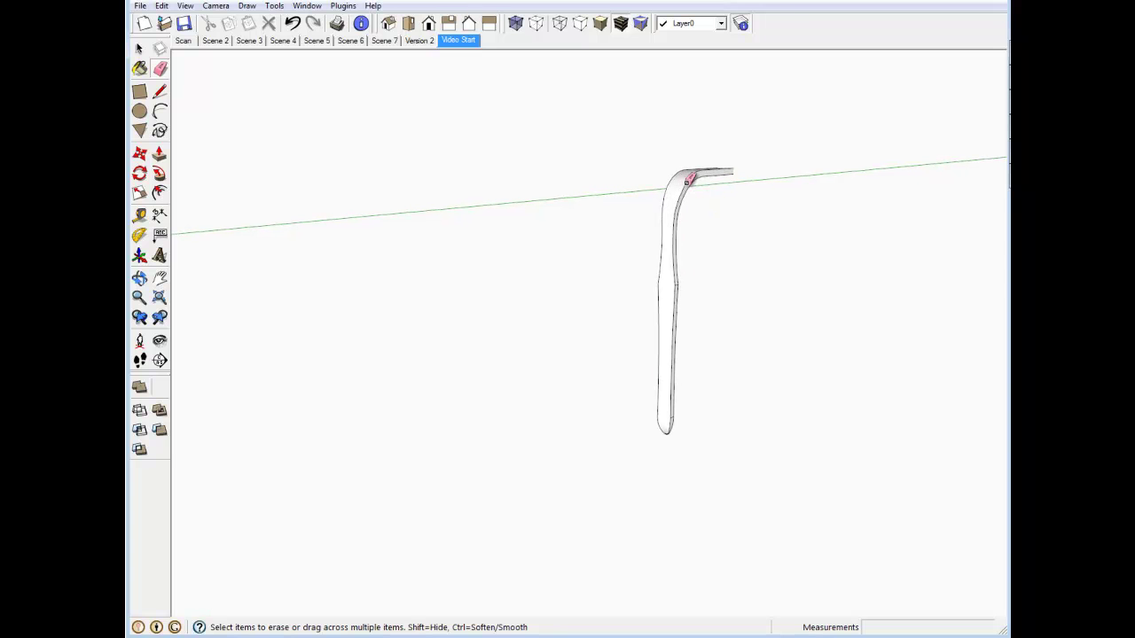
scroll(687, 181, "up", 3)
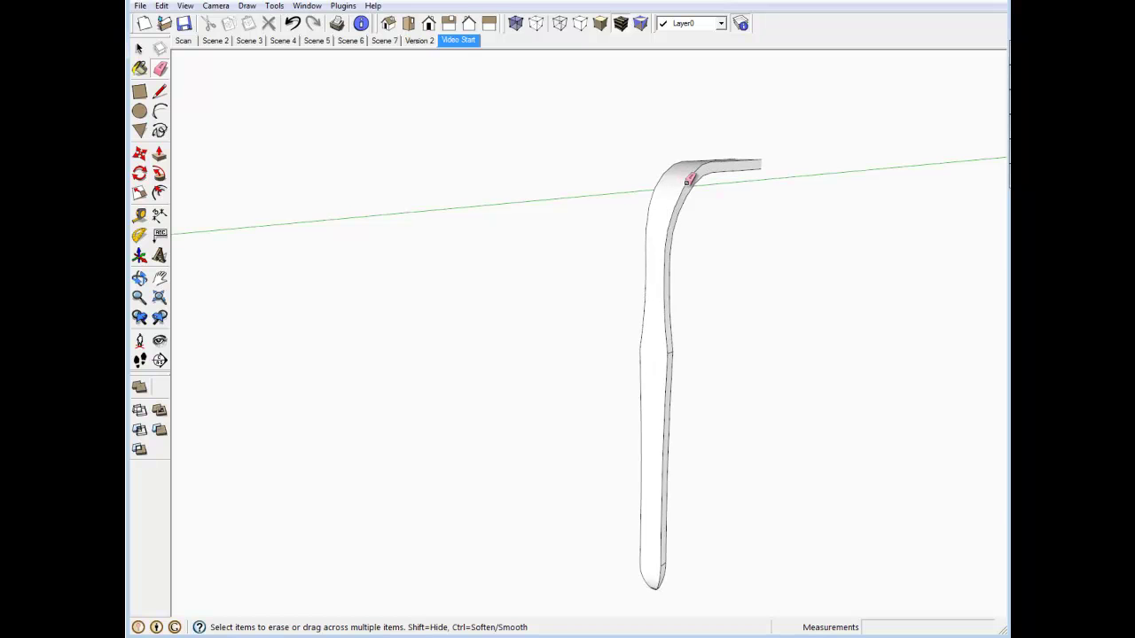
scroll(687, 181, "down", 1)
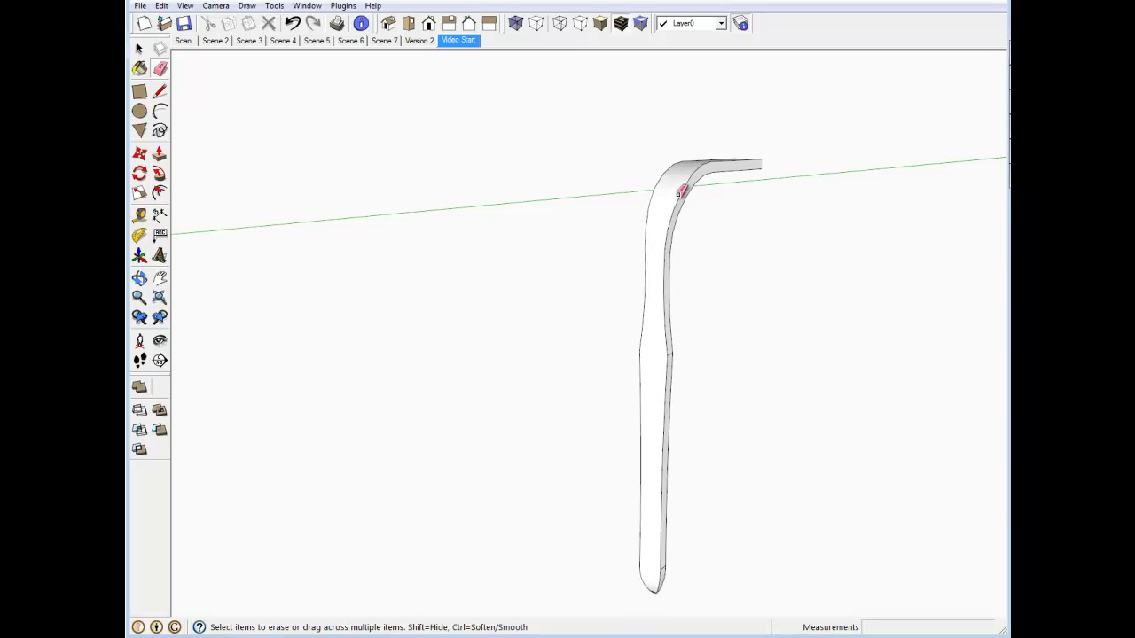
middle_click_drag(681, 190, 605, 199)
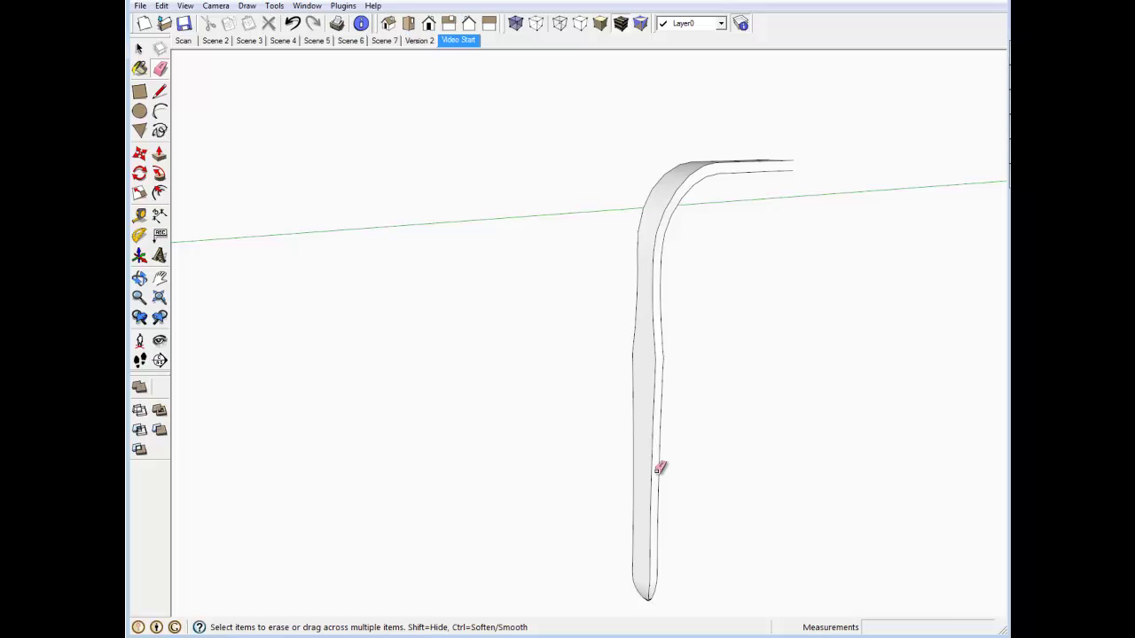
scroll(653, 438, "down", 1)
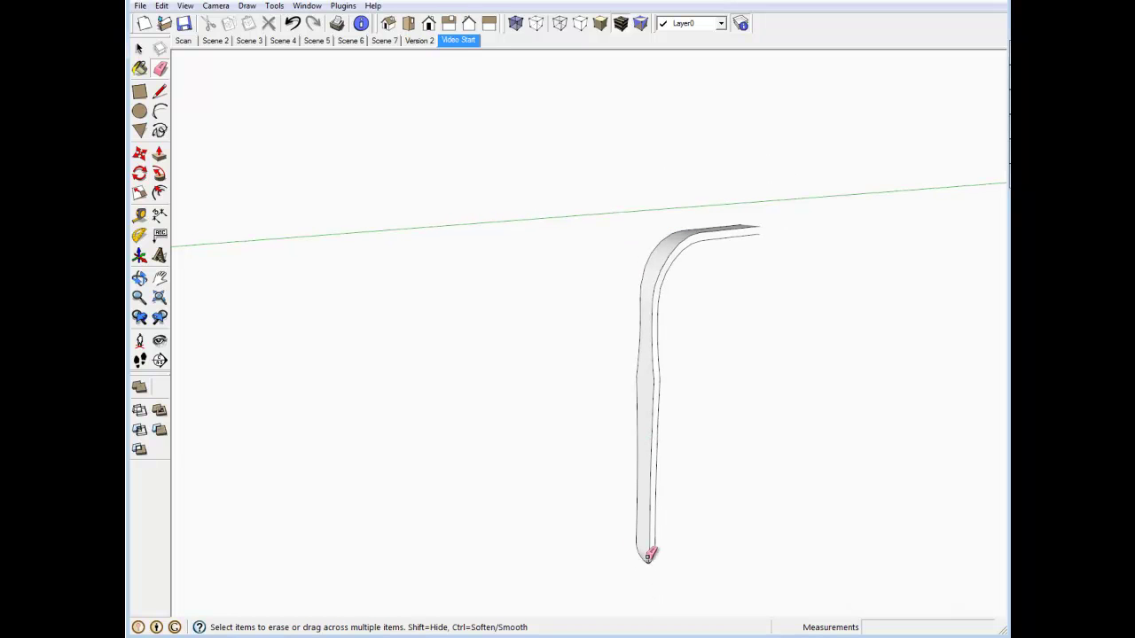
scroll(649, 555, "up", 3)
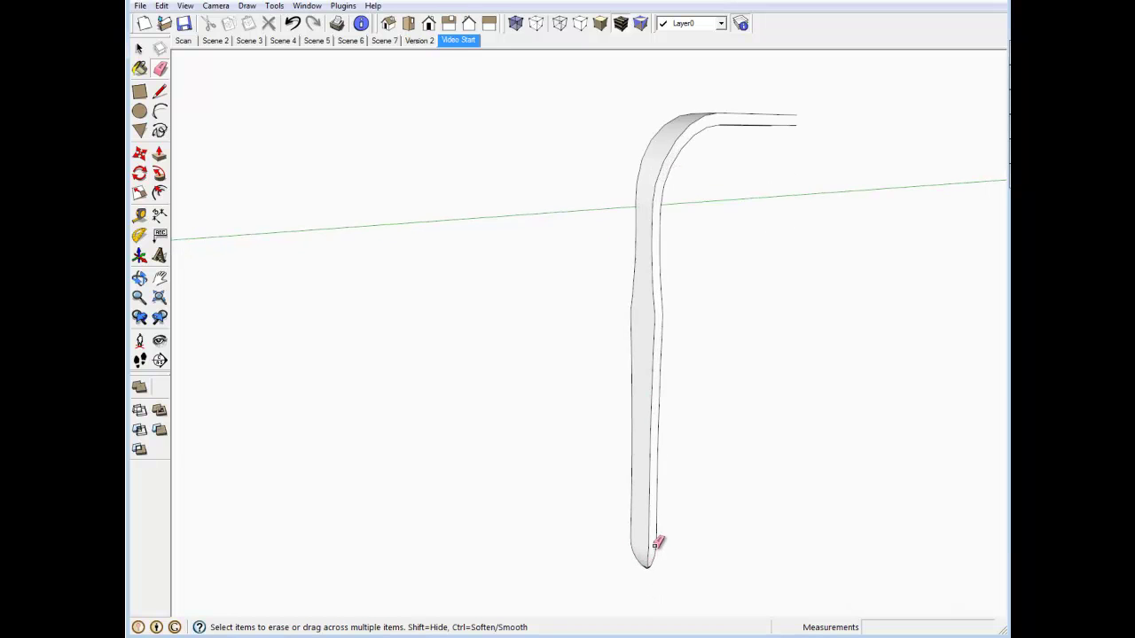
scroll(656, 542, "down", 1)
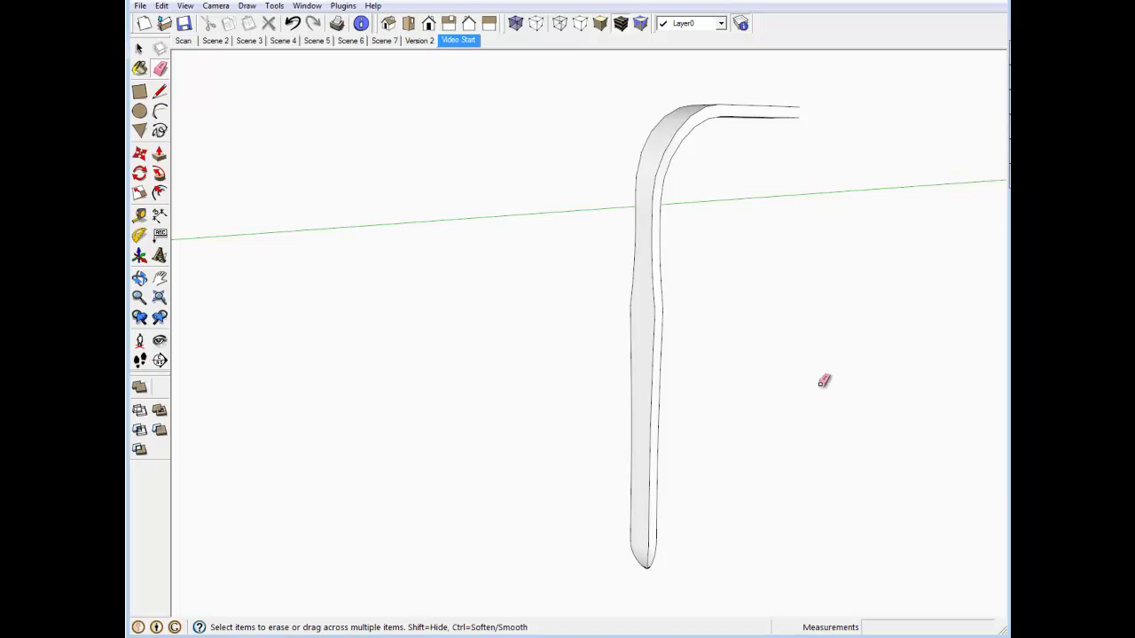